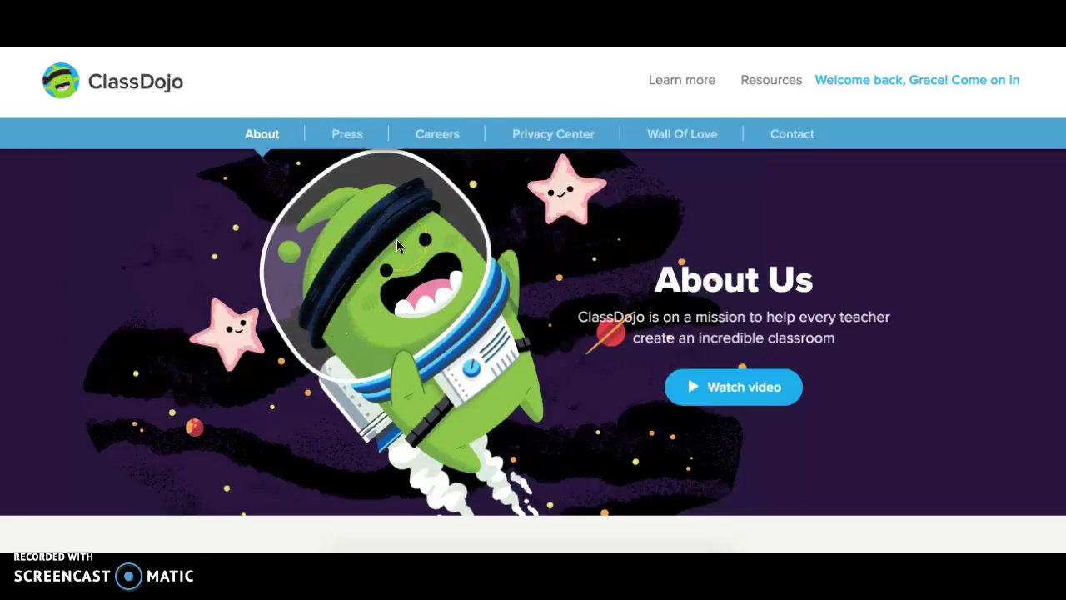
Look through the About Us page's mission, fast facts, awards, news, product features and company timeline
scroll(475, 323, "down", 1)
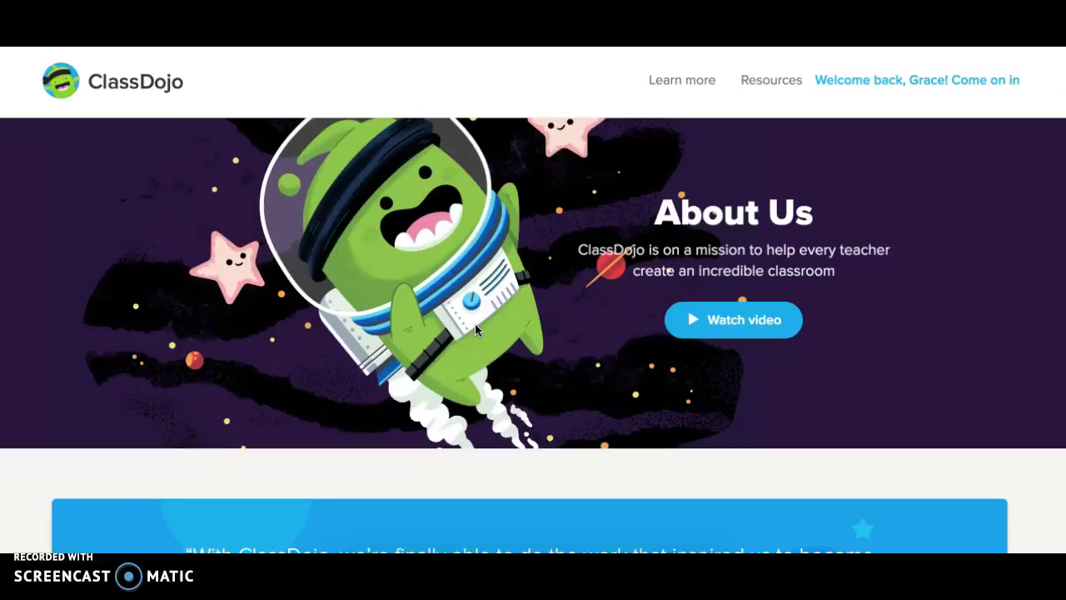
scroll(474, 324, "down", 8)
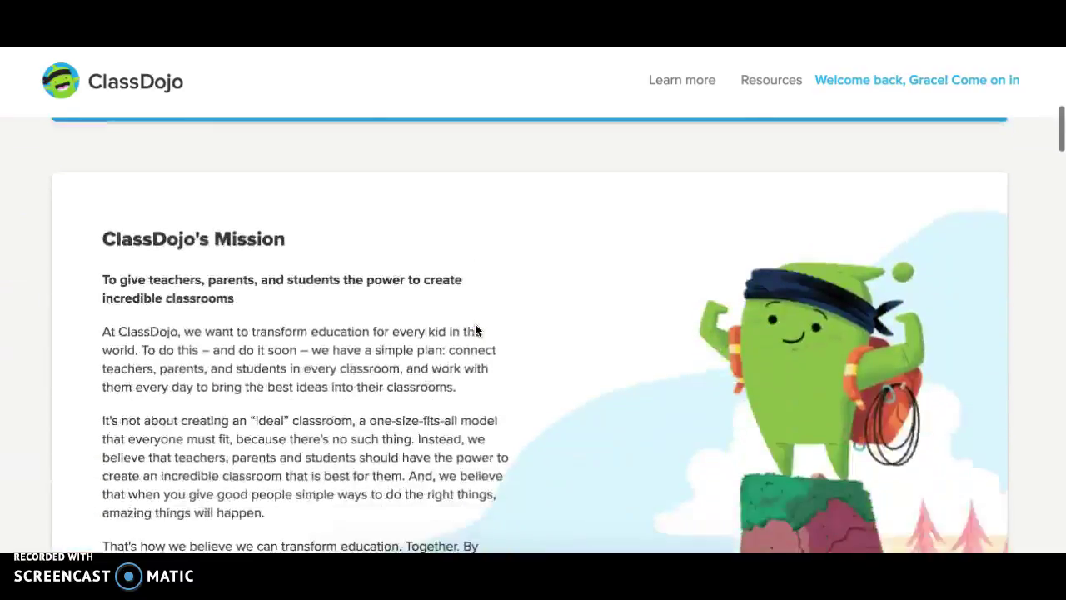
scroll(475, 330, "down", 1)
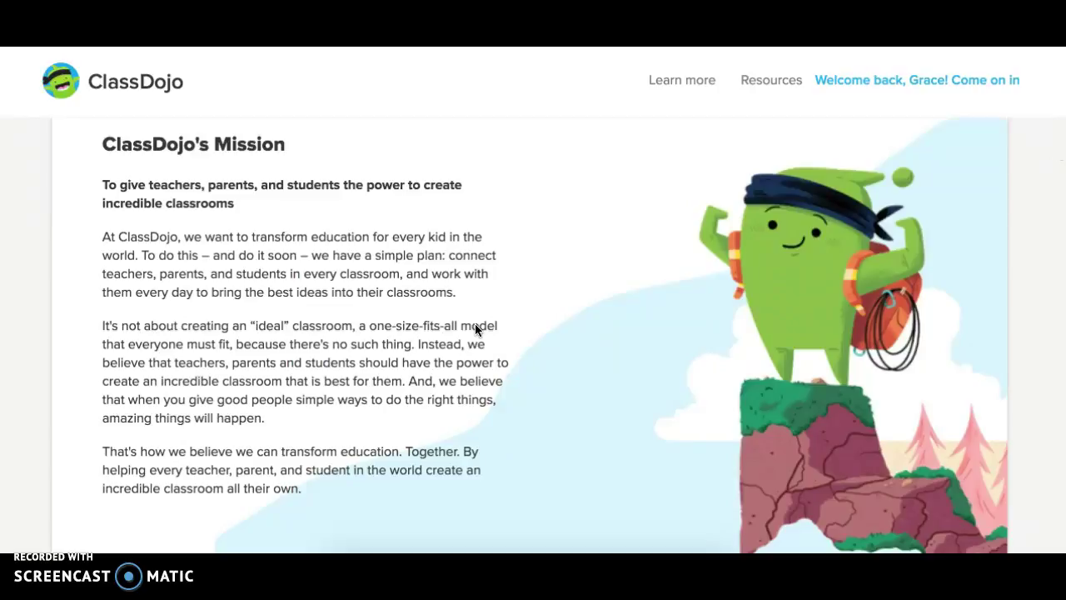
scroll(477, 330, "down", 5)
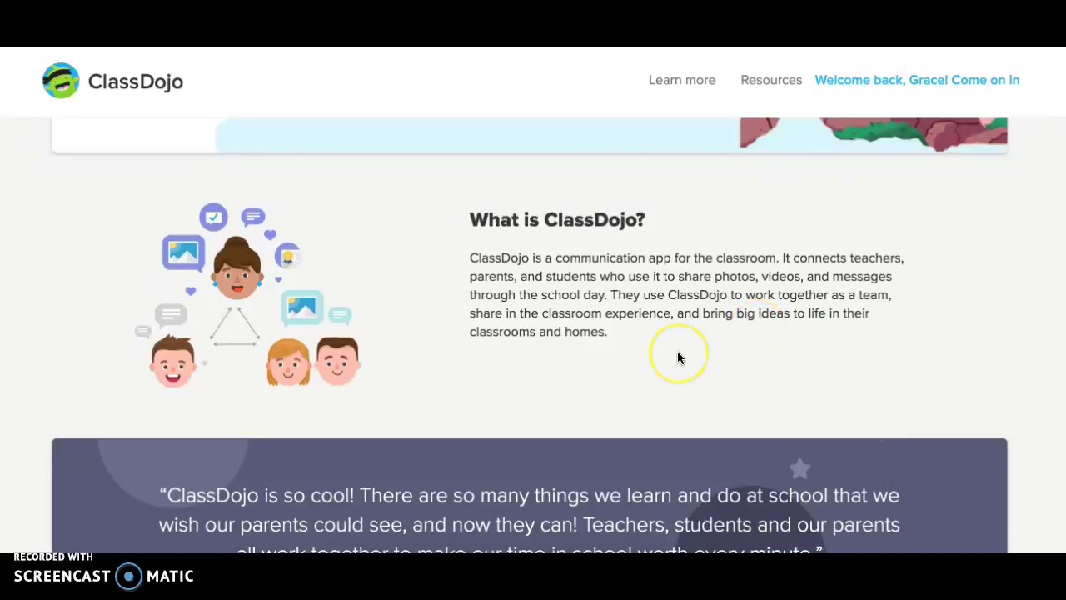
scroll(677, 357, "down", 7)
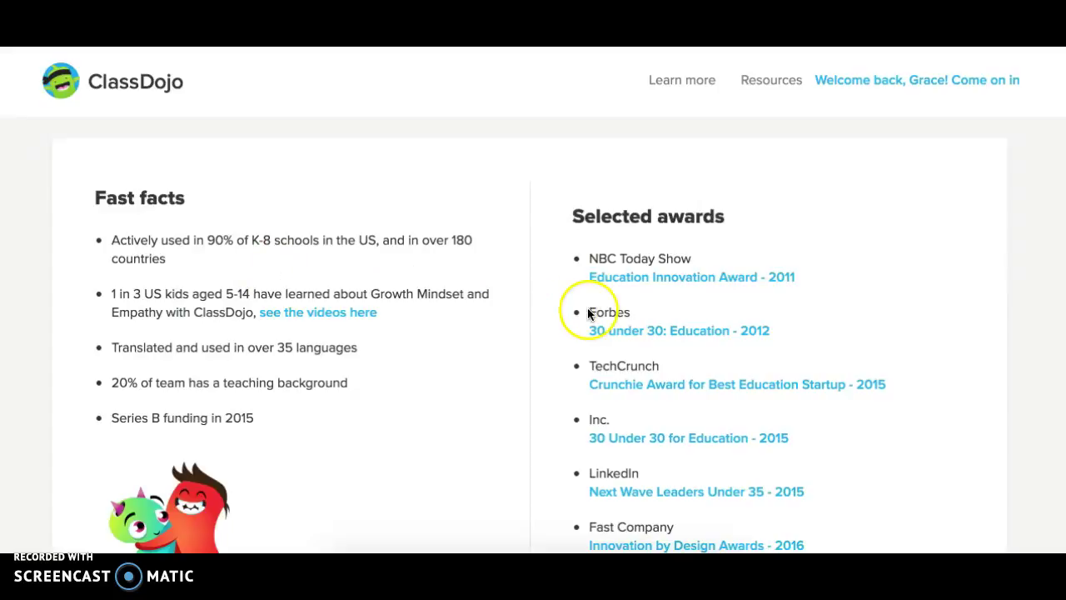
scroll(593, 331, "down", 1)
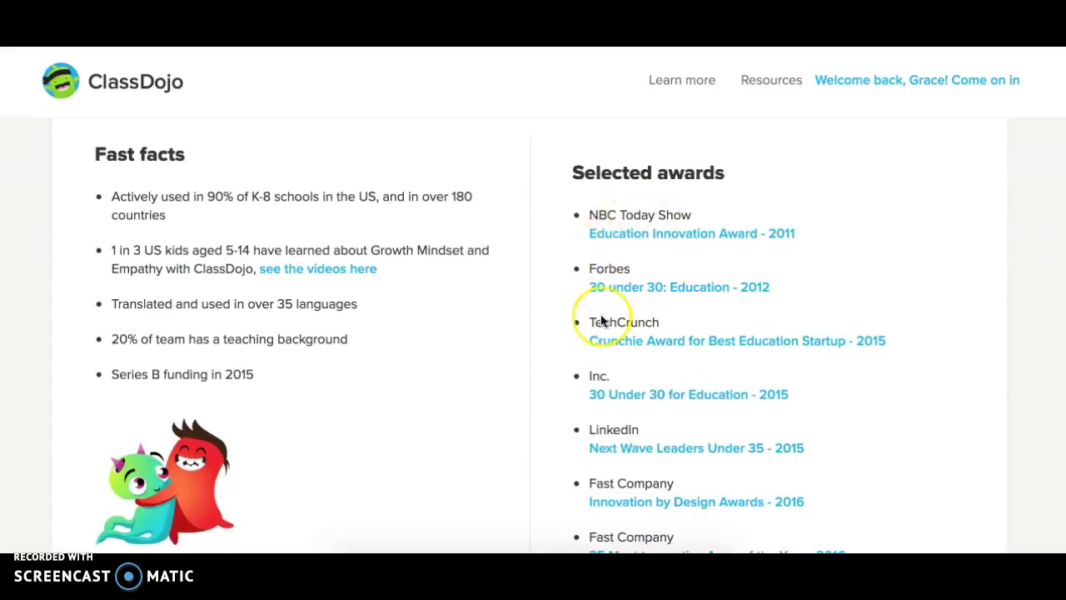
scroll(560, 426, "down", 10)
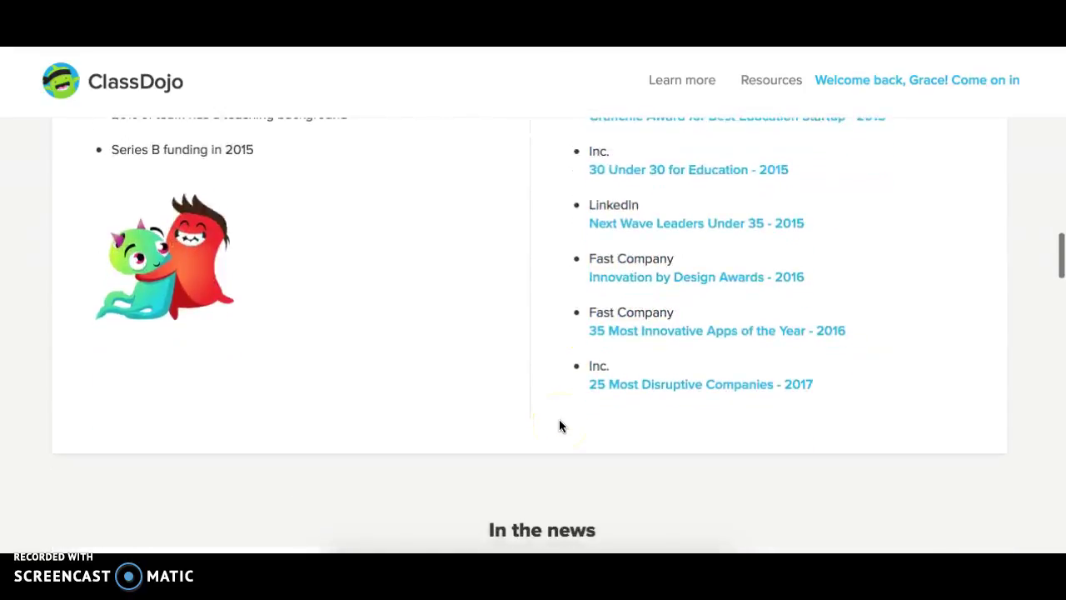
scroll(559, 425, "up", 1)
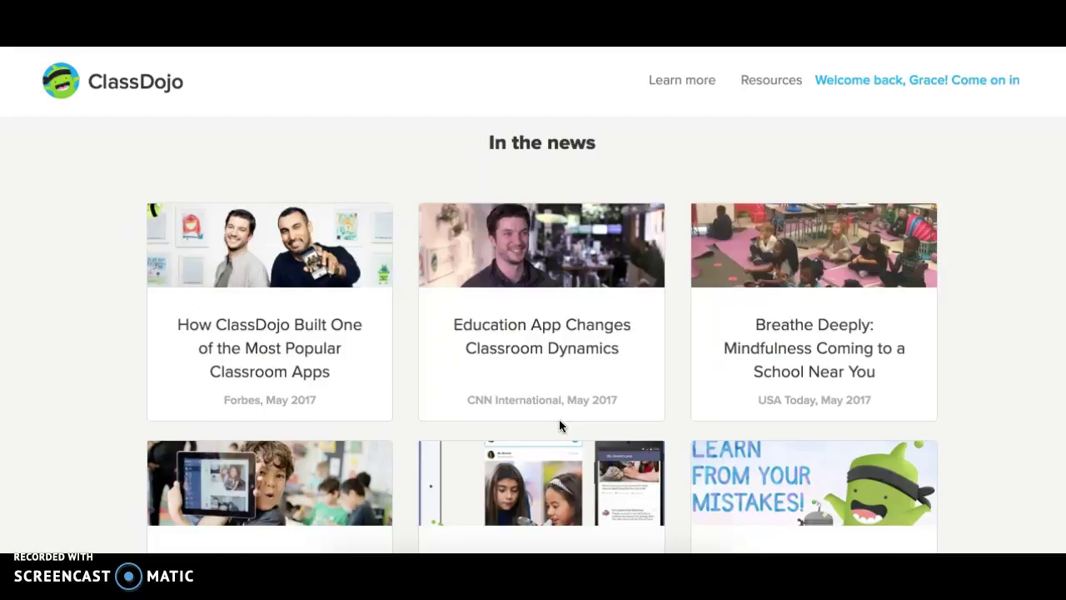
scroll(559, 426, "down", 8)
scroll(558, 425, "down", 5)
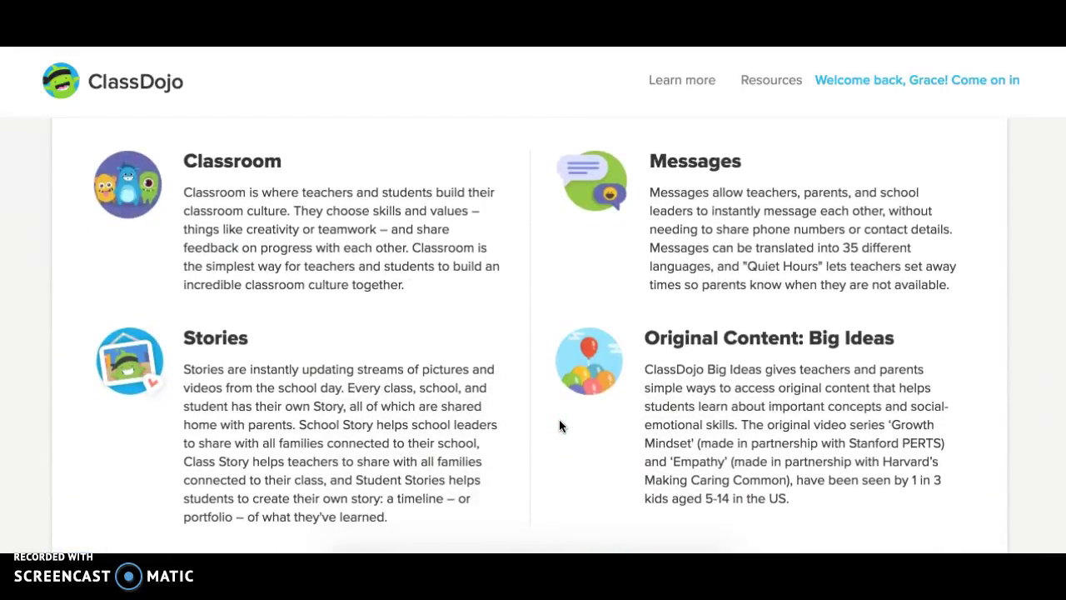
scroll(558, 426, "down", 7)
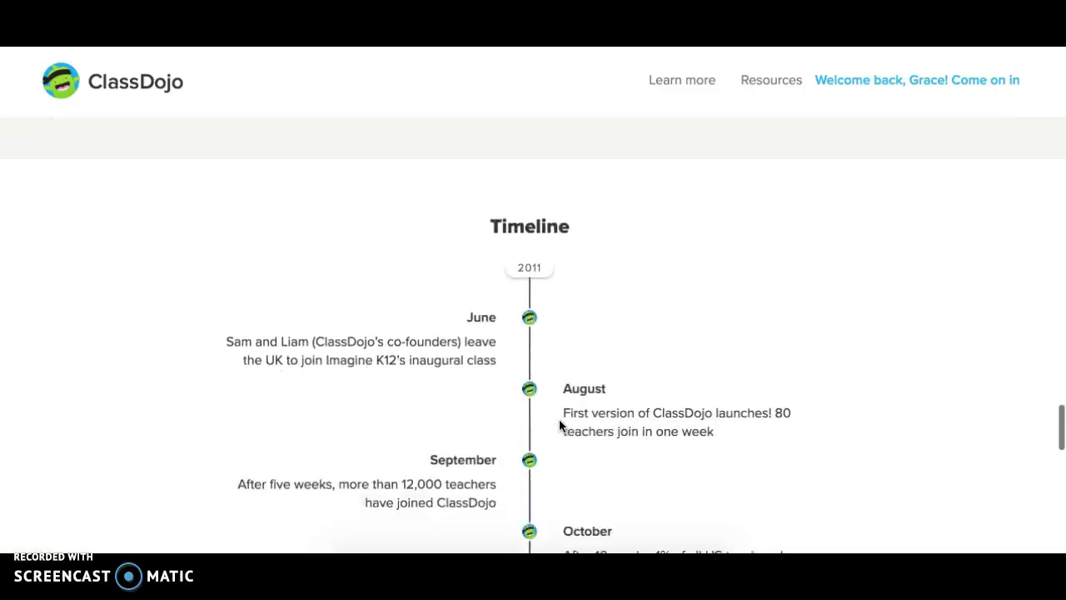
scroll(559, 425, "down", 8)
scroll(559, 425, "up", 5)
scroll(560, 426, "up", 15)
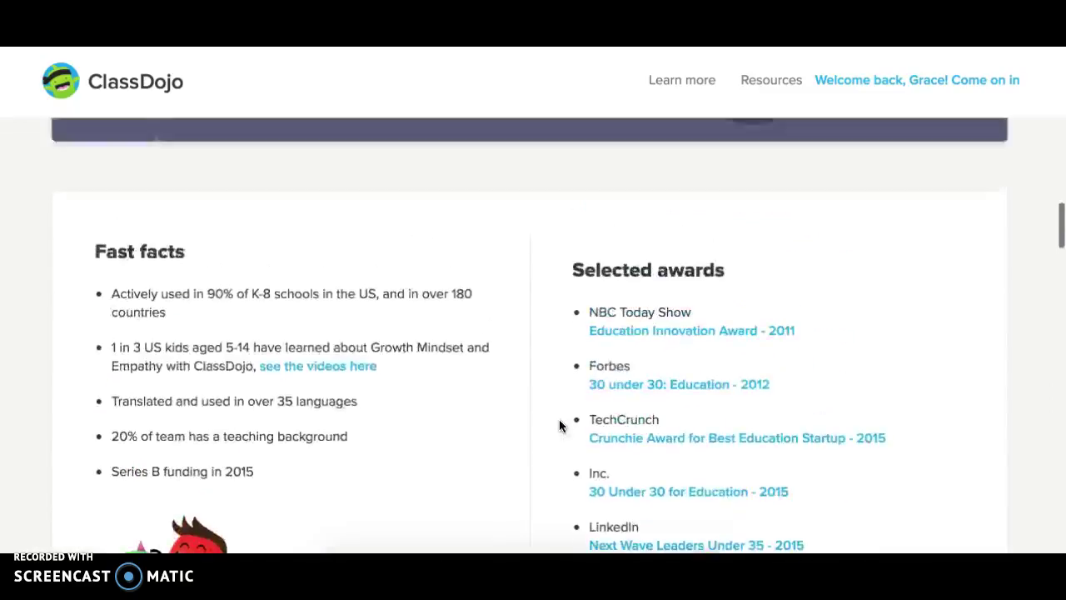
scroll(559, 425, "up", 12)
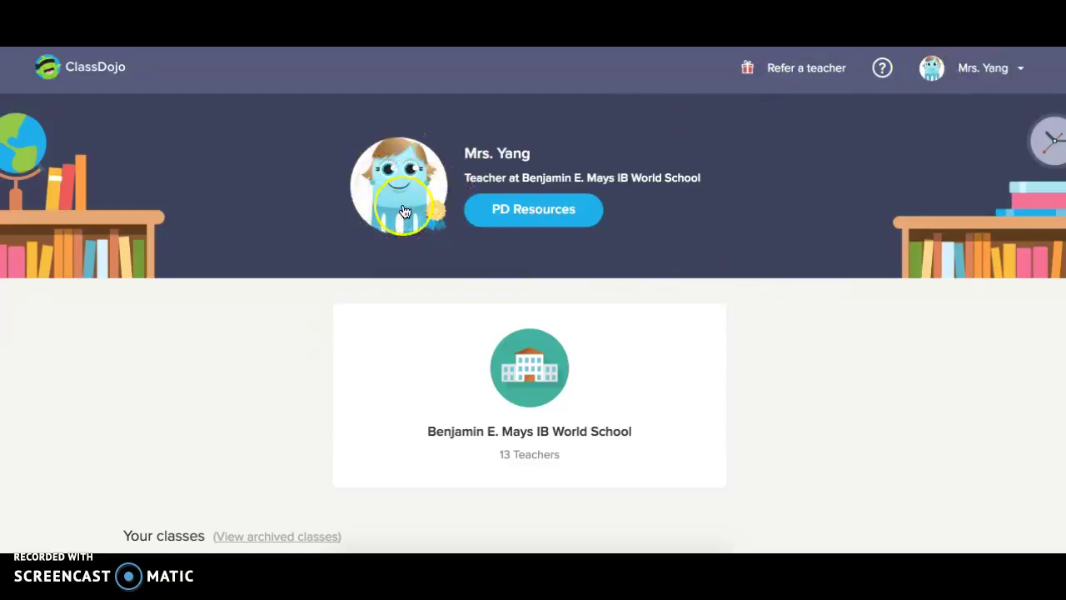
Examine the teacher dashboard's school card, class list and getting-started resources
scroll(452, 401, "down", 1)
scroll(450, 405, "up", 1)
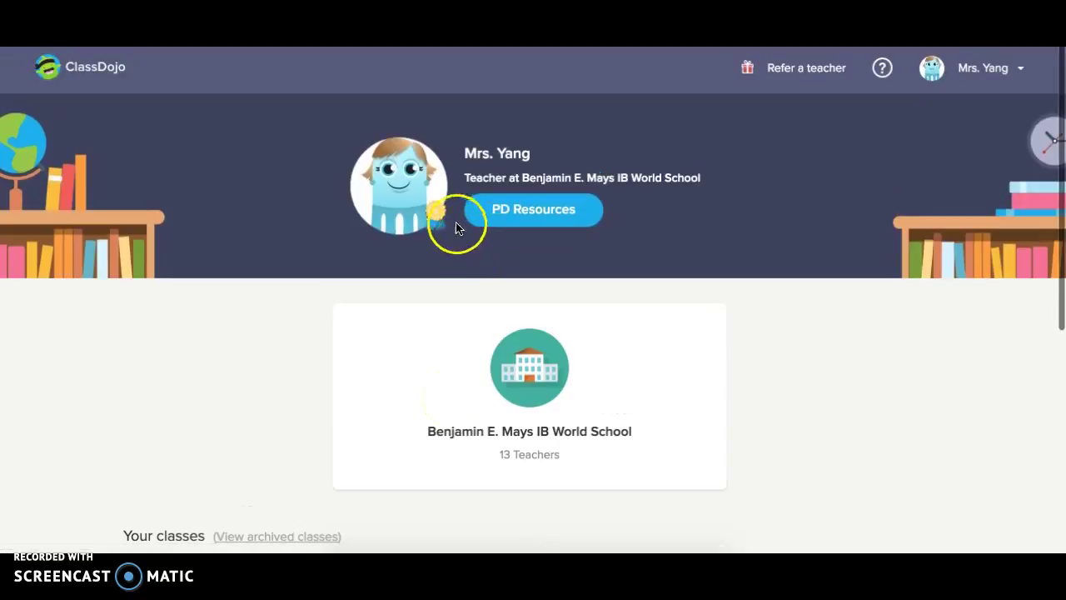
mouse_move(442, 224)
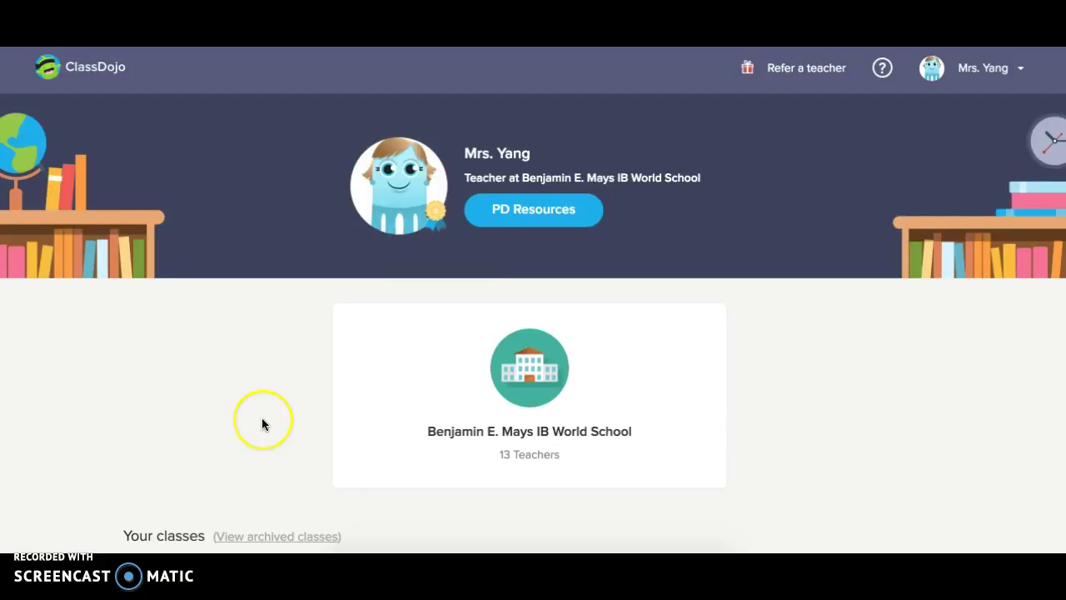
scroll(261, 417, "down", 3)
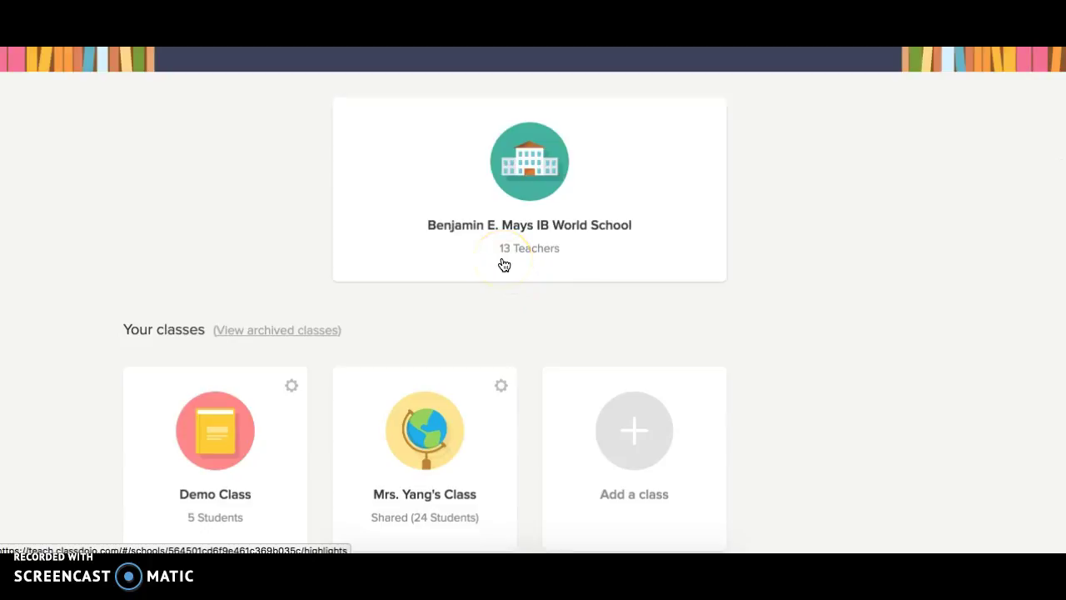
scroll(504, 265, "down", 4)
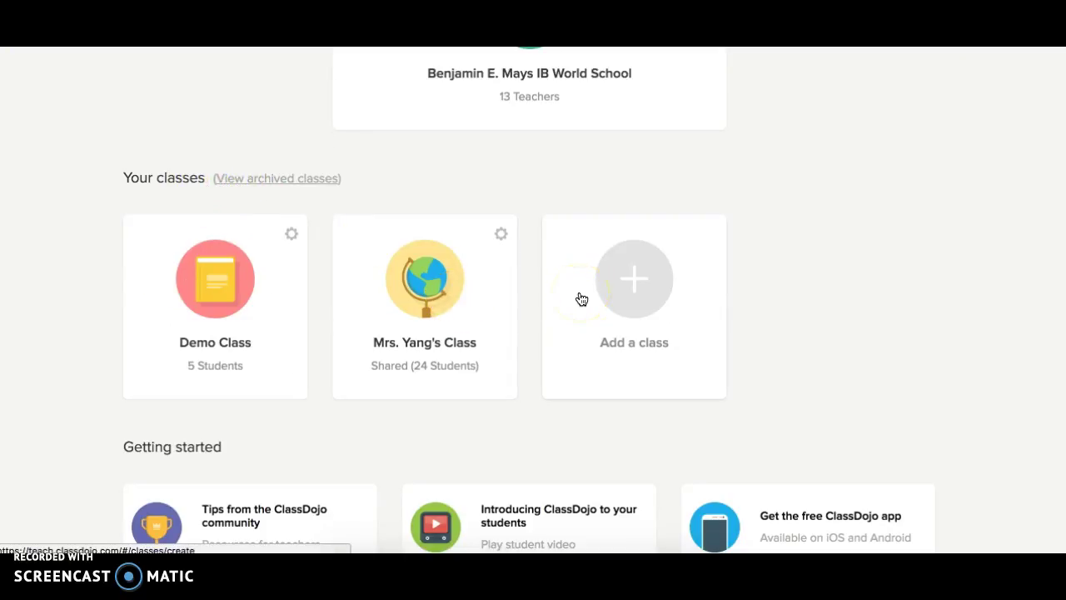
left_click(494, 307)
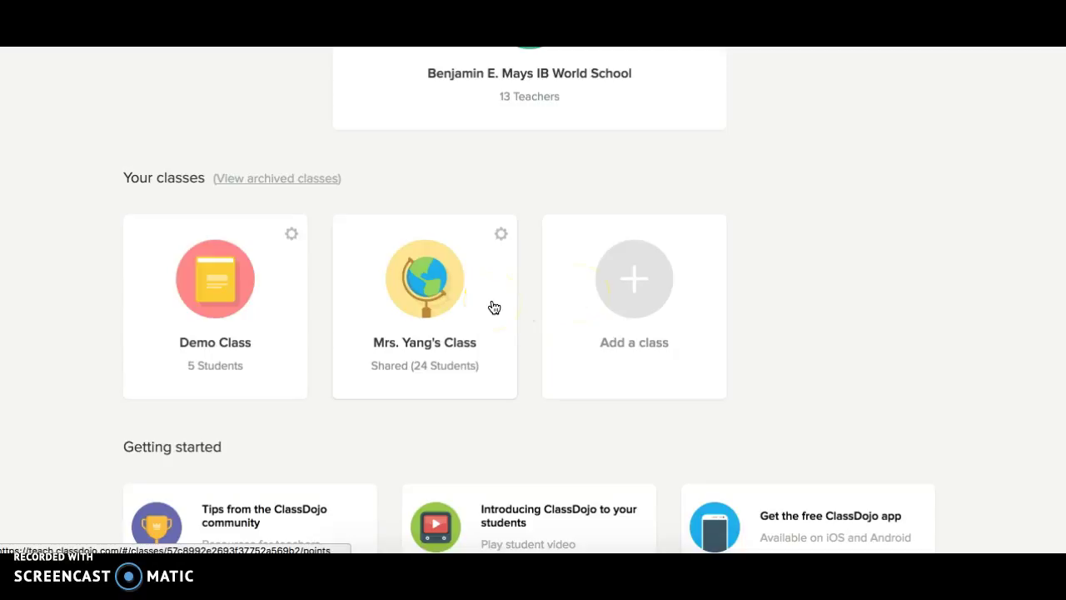
left_click(468, 301)
scroll(458, 323, "down", 1)
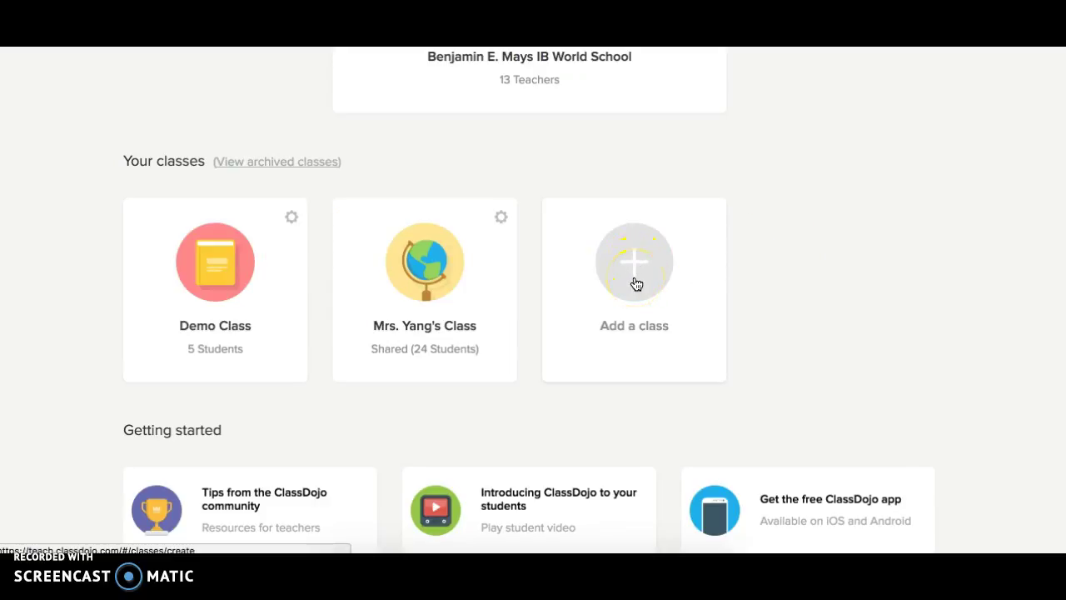
scroll(579, 414, "down", 1)
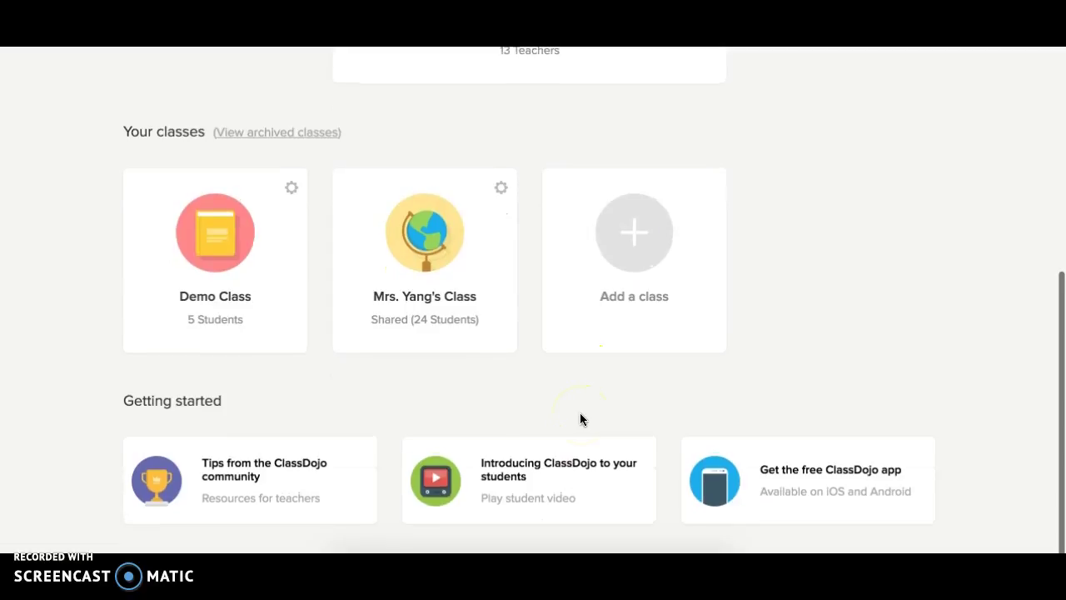
Open the shared class with 24 students from the teacher's class list
scroll(580, 419, "up", 3)
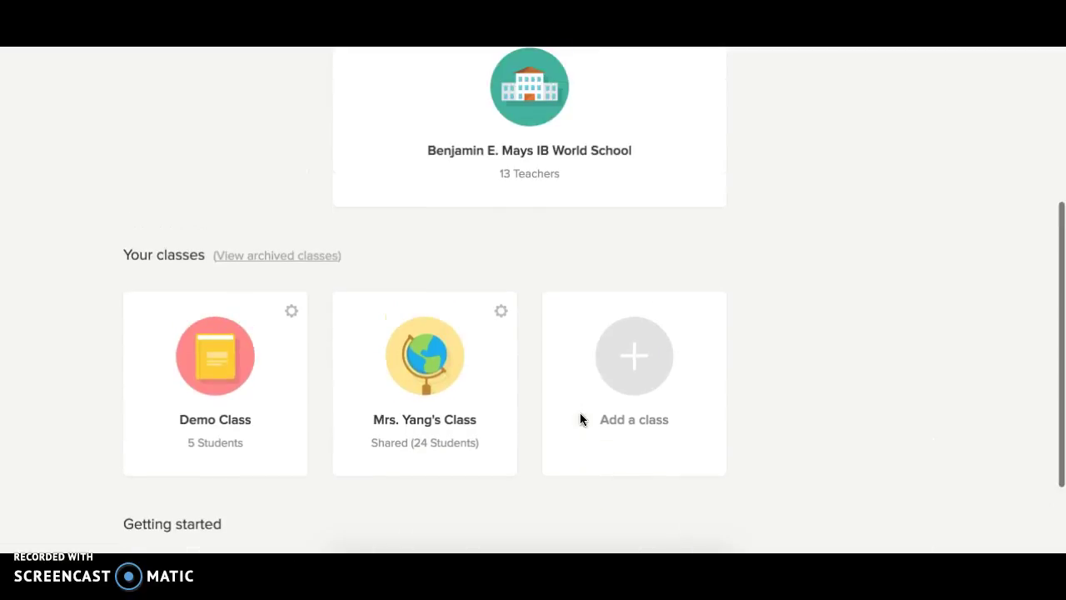
left_click(463, 375)
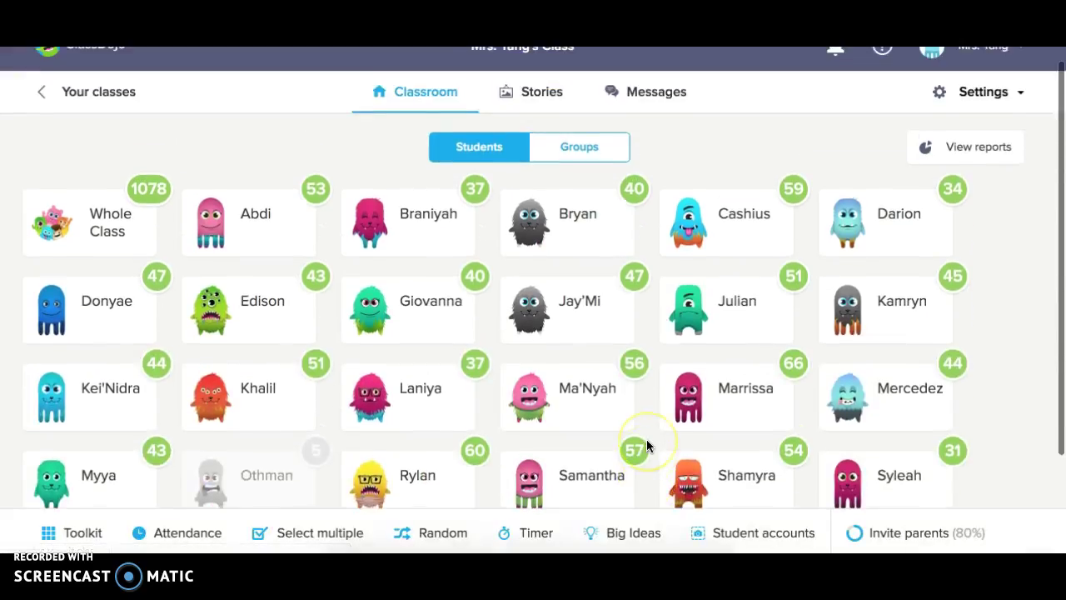
scroll(647, 445, "up", 1)
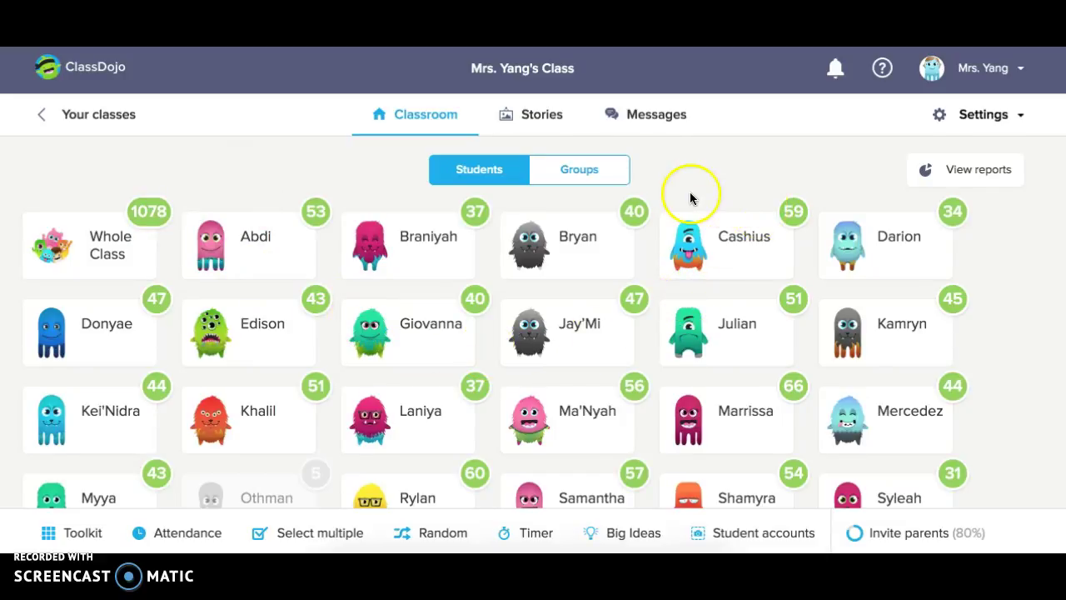
Generate random groups of 6 students with the toolkit's Group Maker and close the resulting groups
left_click(67, 538)
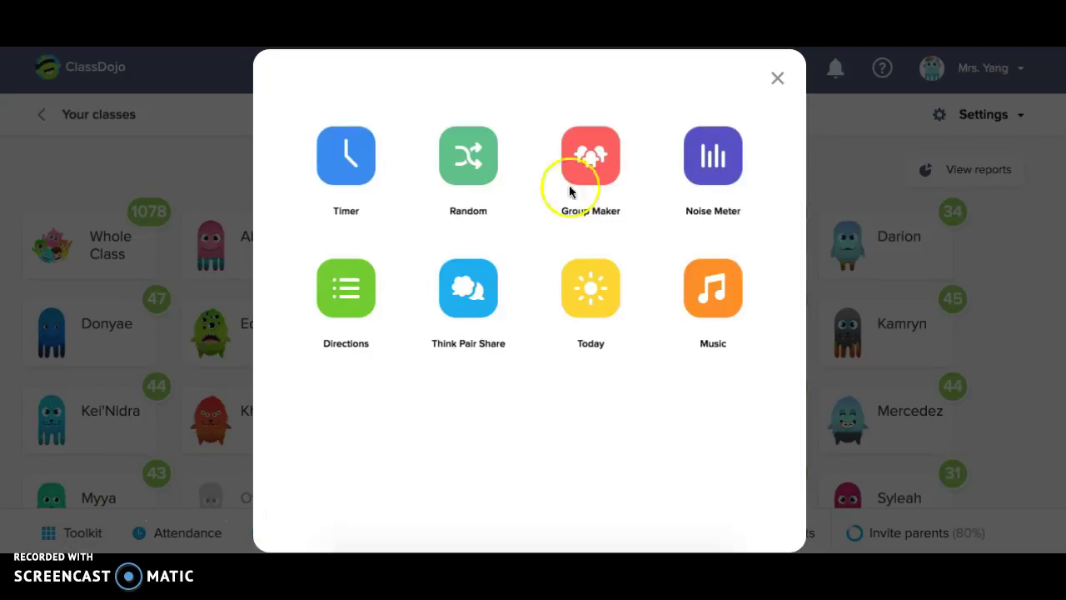
left_click(595, 159)
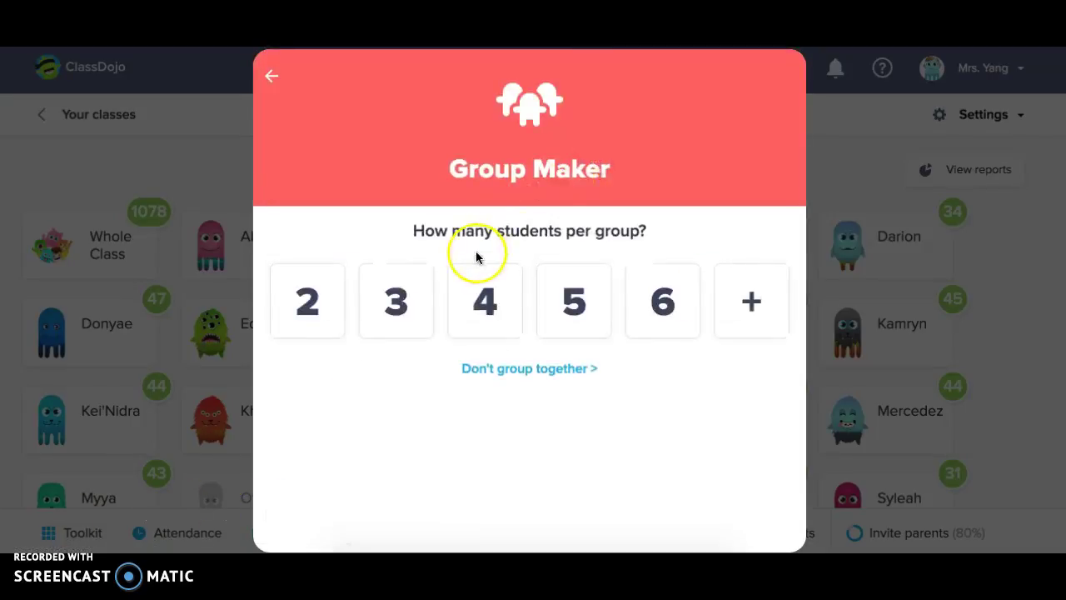
left_click(658, 306)
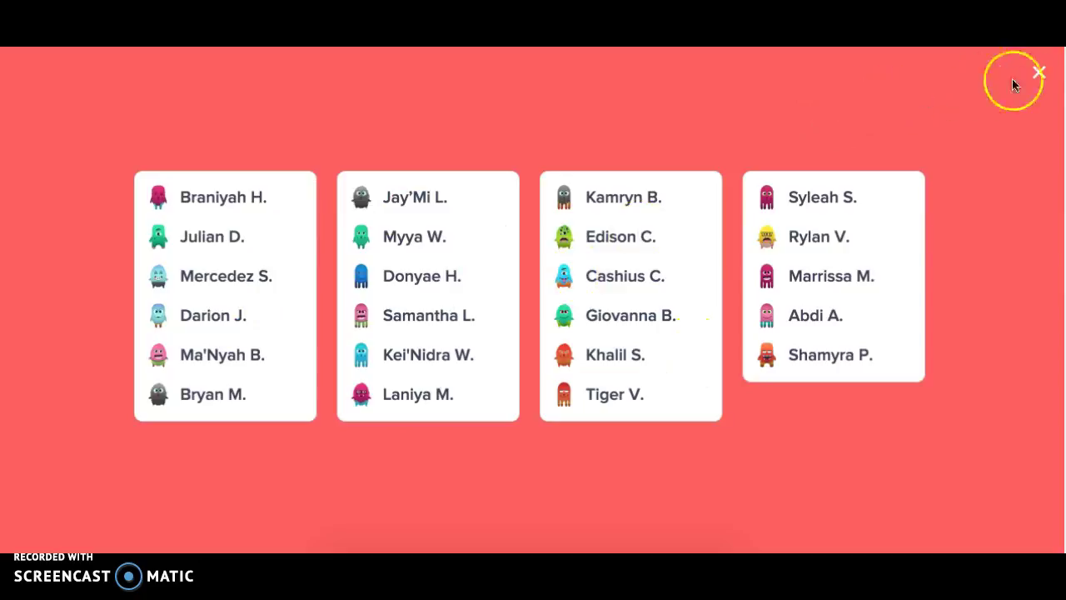
left_click(1041, 75)
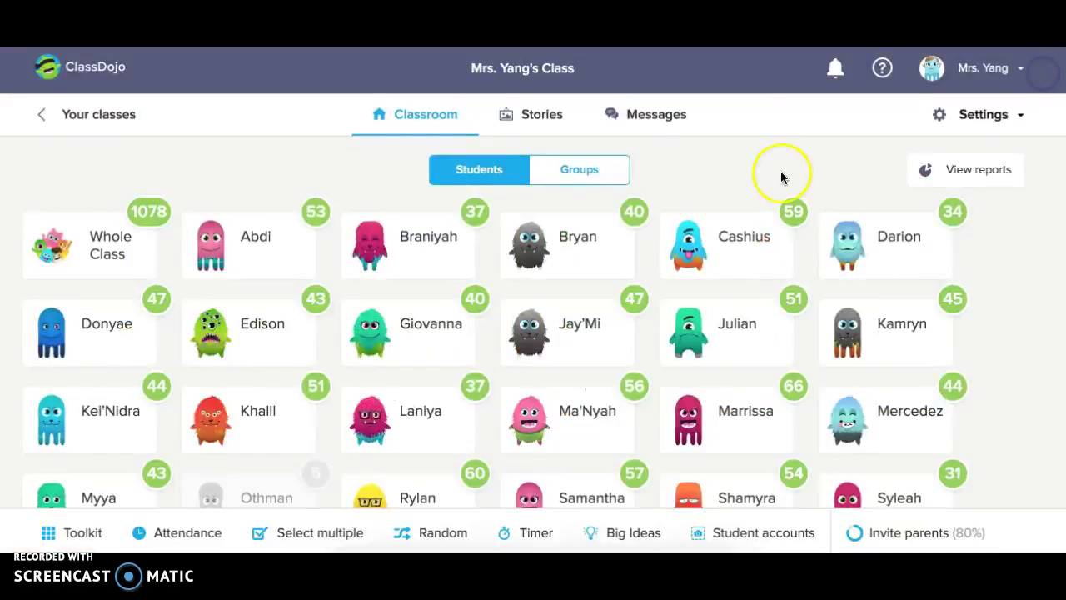
Start a countdown with the toolkit's Timer and return to the classroom view
left_click(74, 533)
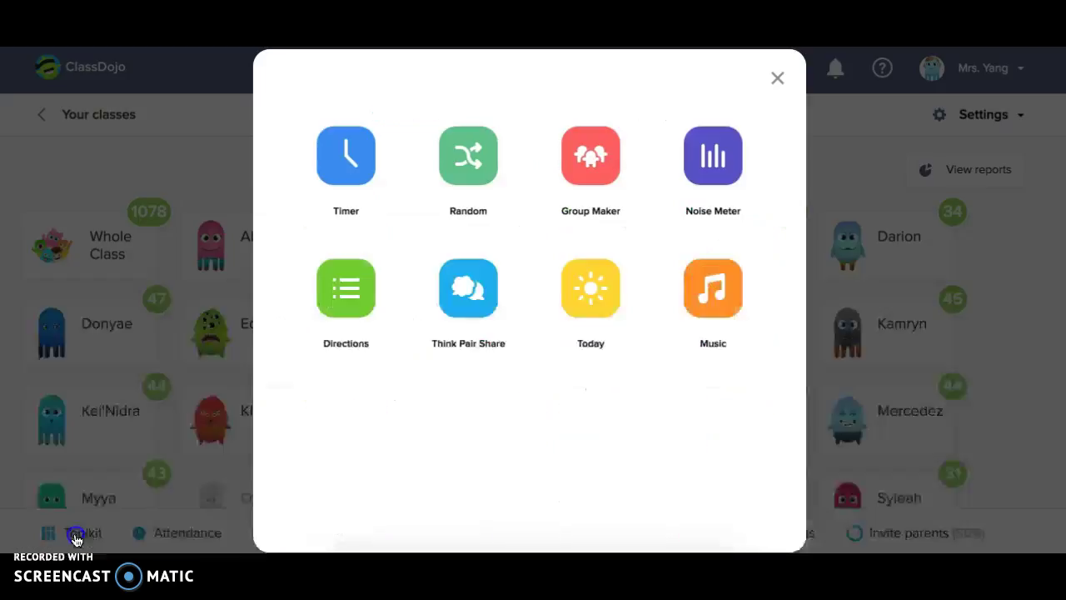
left_click(357, 172)
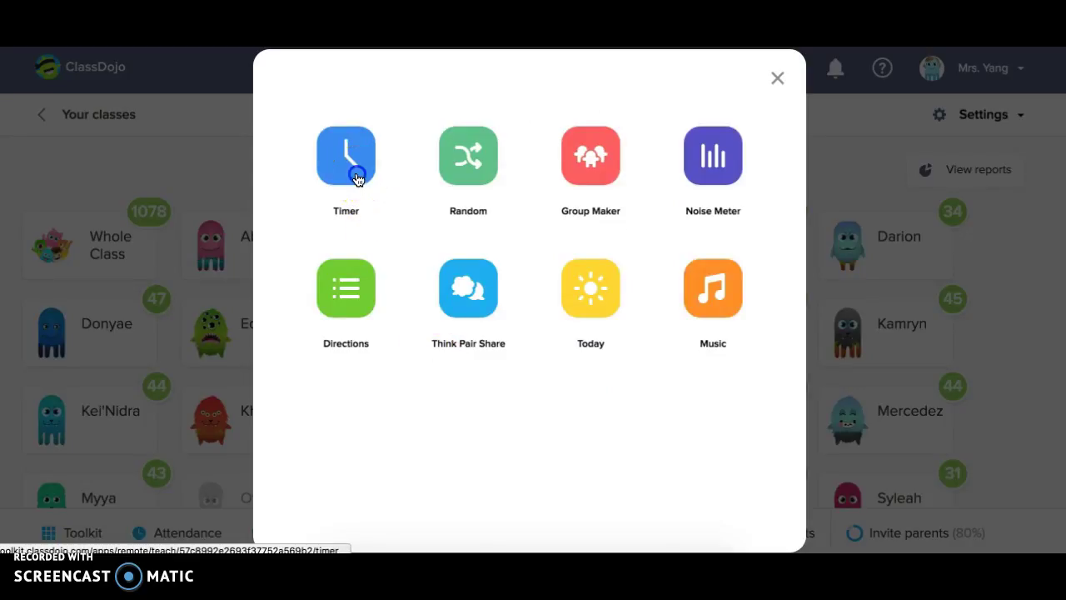
left_click(593, 283)
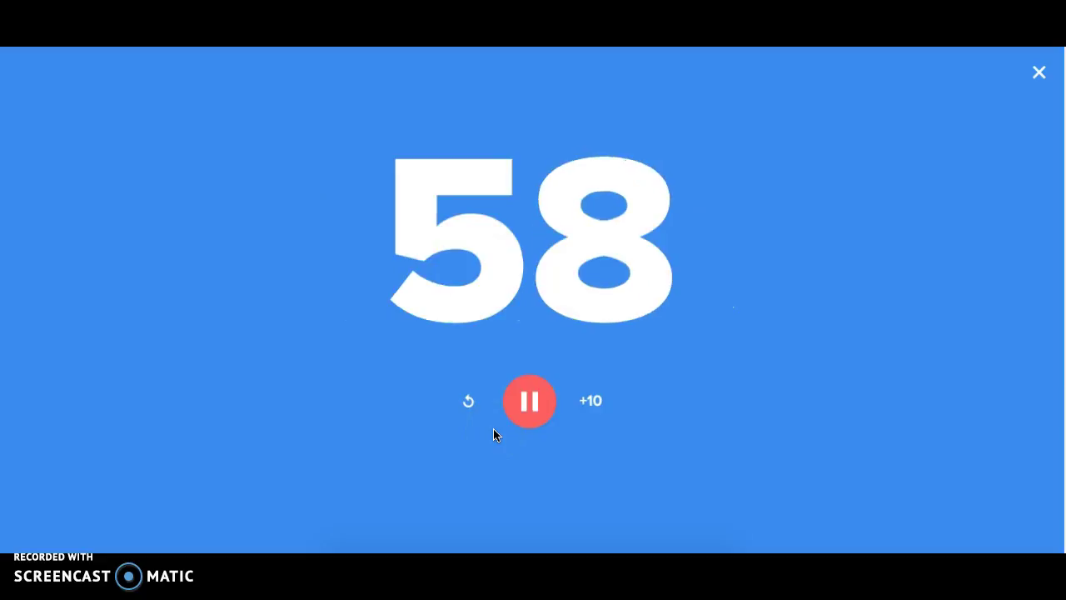
left_click(1039, 78)
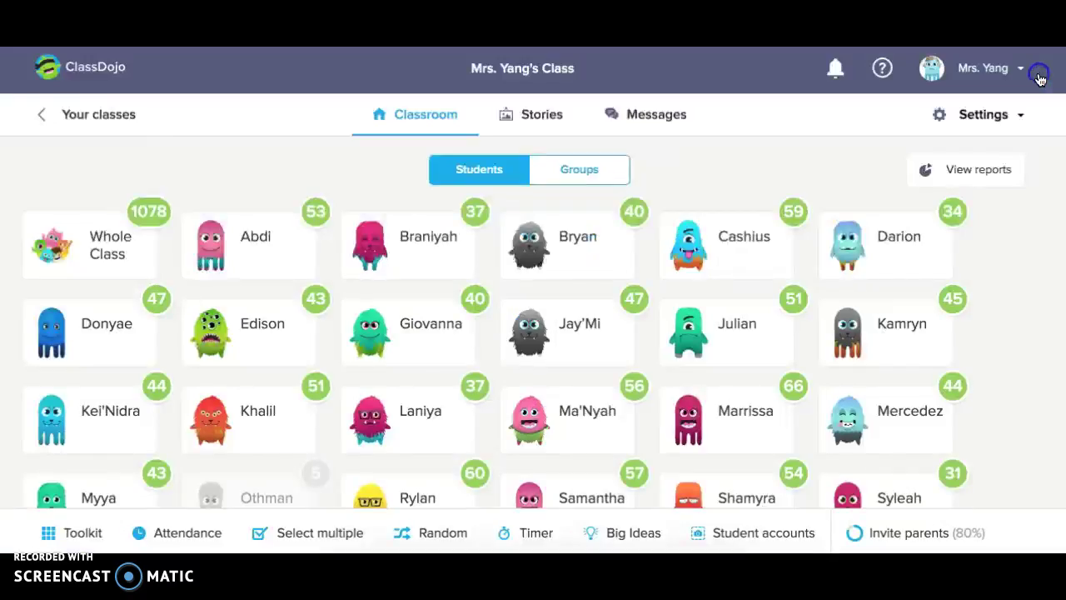
Pick a student with the toolkit's Random tool and return to the classroom view
left_click(85, 535)
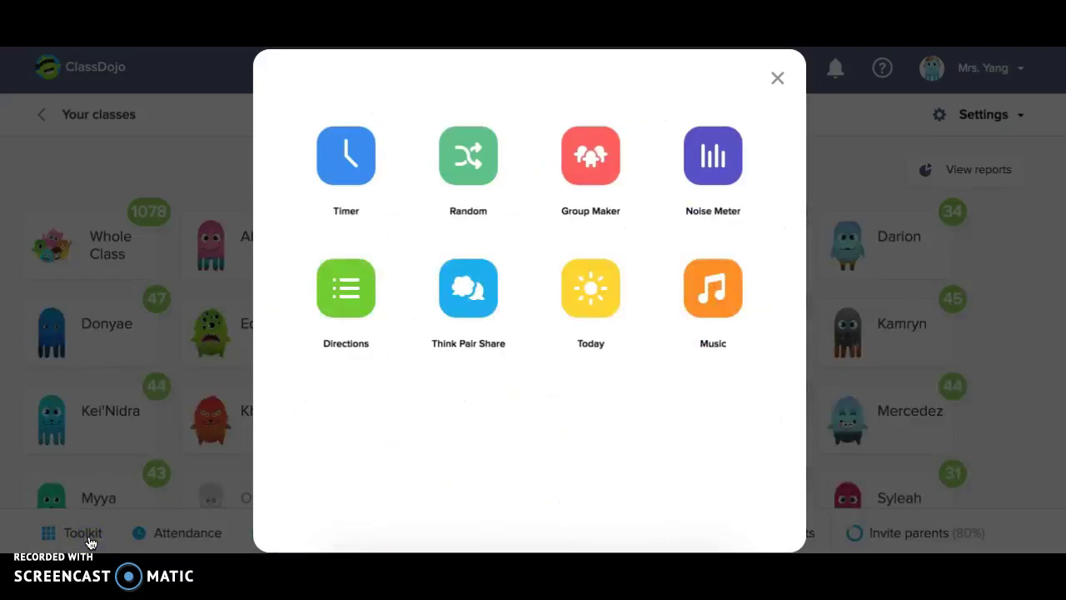
left_click(462, 159)
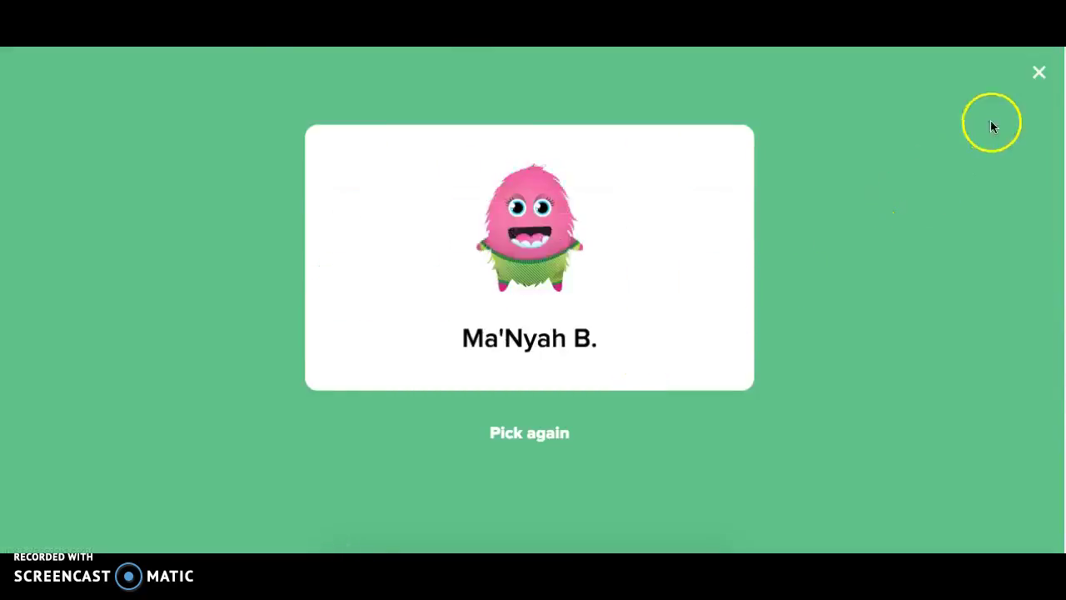
left_click(1040, 78)
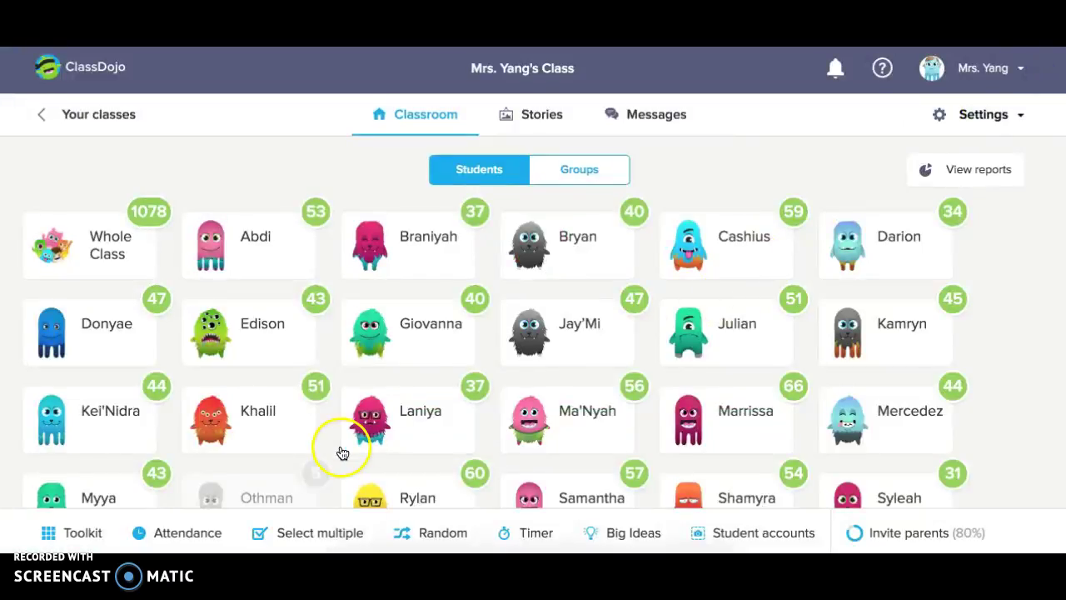
Run the toolkit's Noise Meter, lower its sensitivity slightly, and return to the classroom view
left_click(98, 531)
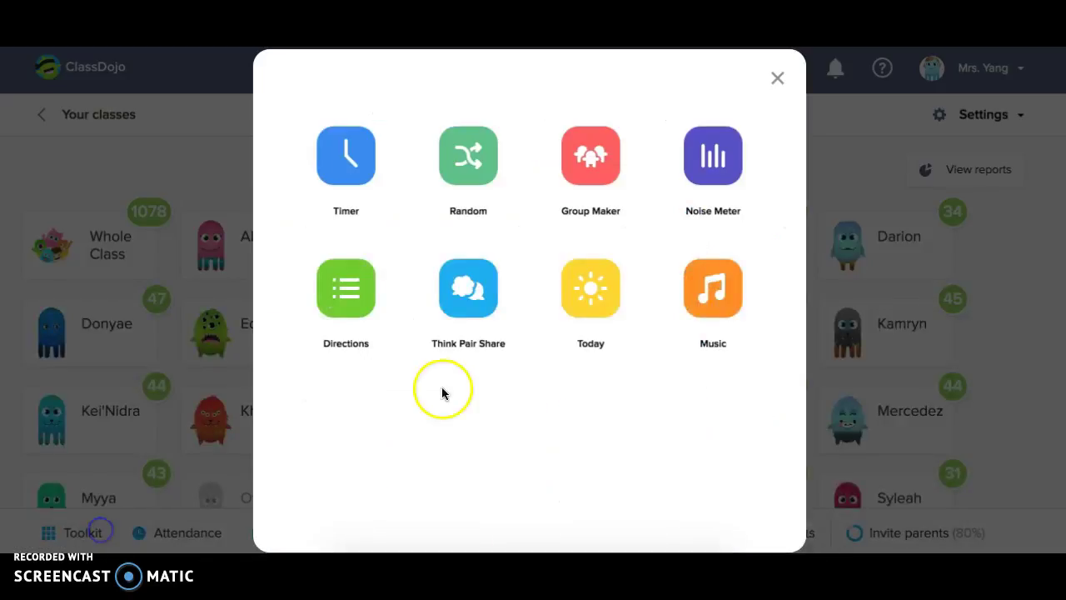
left_click(708, 171)
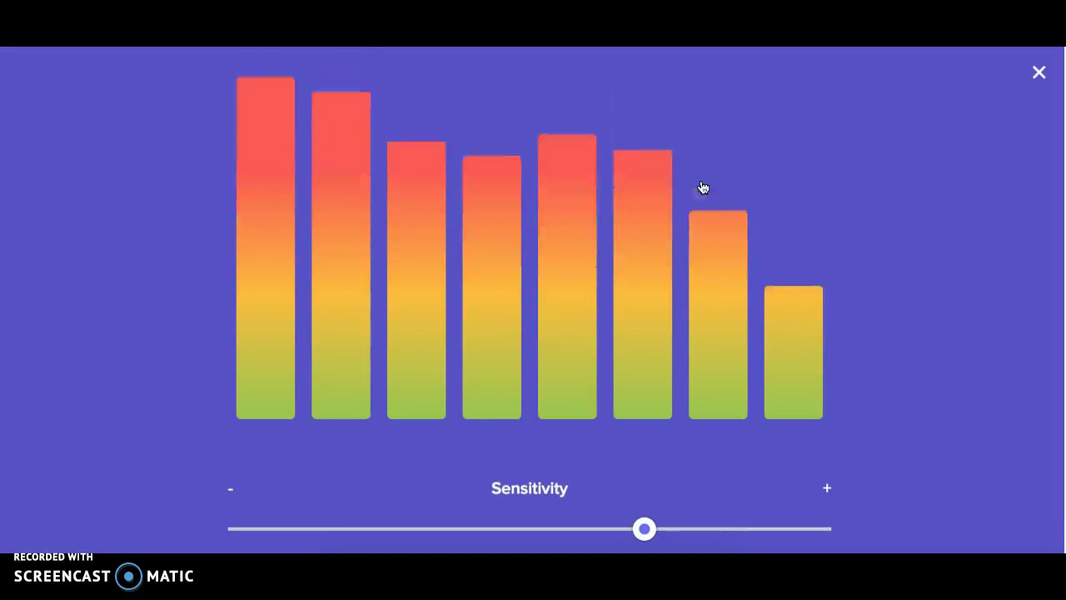
mouse_move(644, 528)
left_mouse_down()
mouse_move(484, 530)
mouse_move(340, 514)
mouse_move(243, 525)
mouse_move(635, 544)
left_mouse_up()
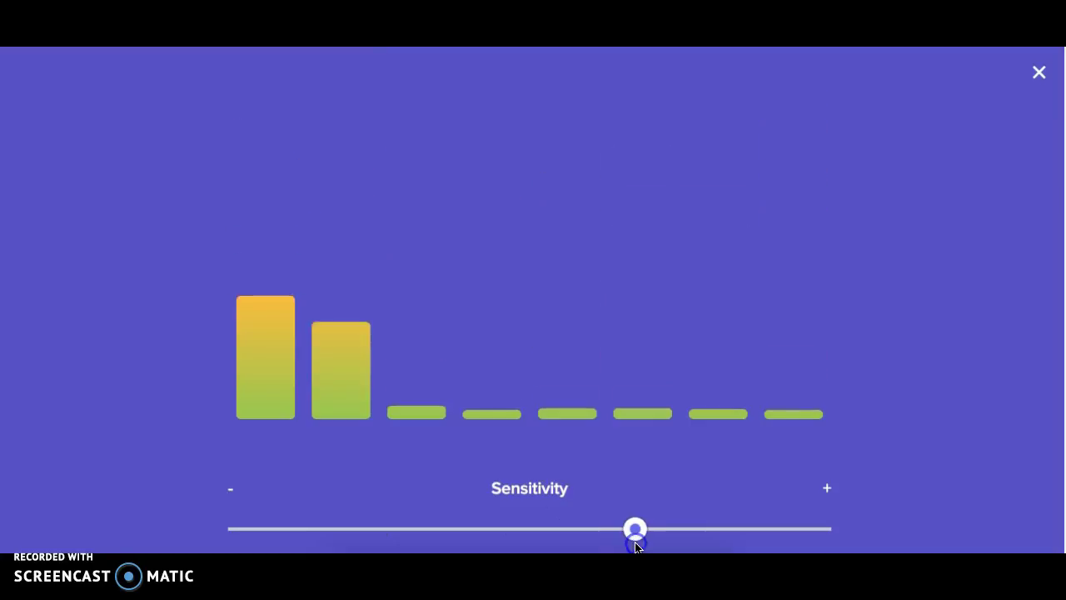
left_click(1039, 77)
Create a new activity named "Persuasion Letter" with the toolkit's Directions tool
left_click(72, 540)
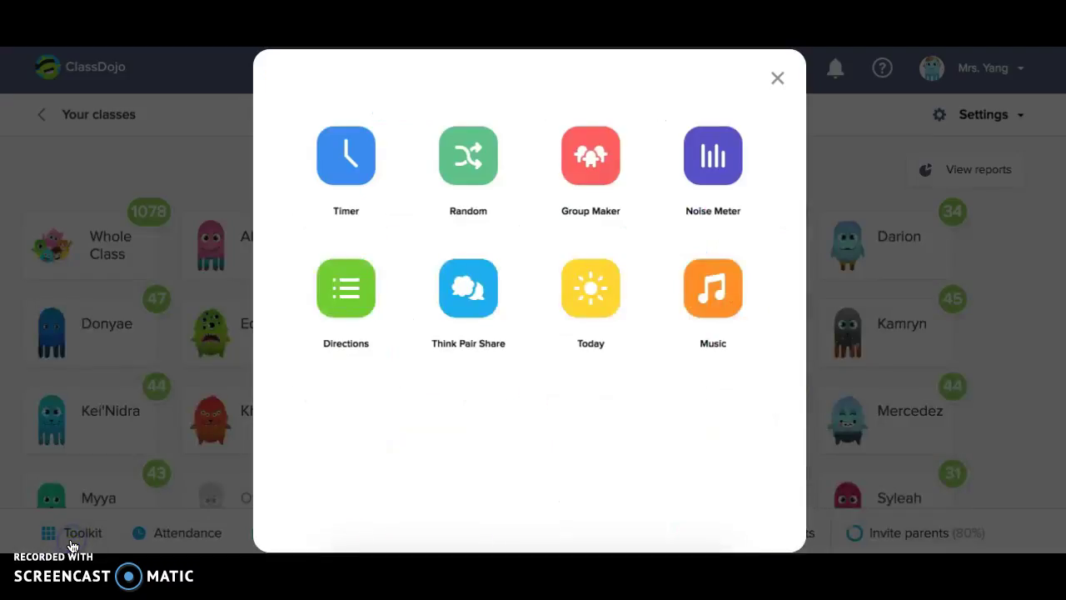
left_click(357, 309)
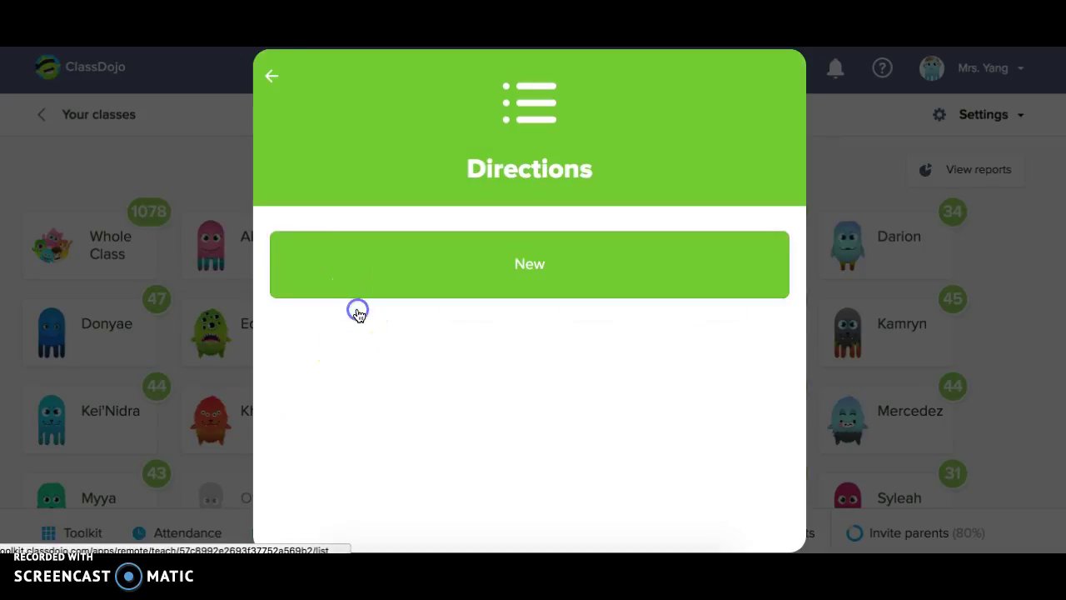
left_click(501, 276)
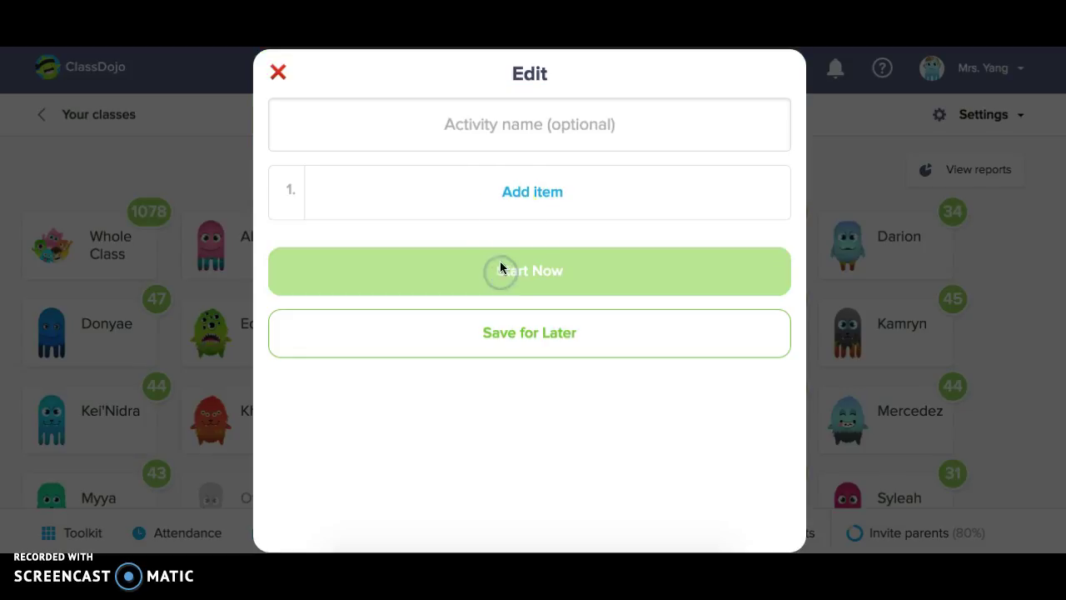
left_click(513, 140)
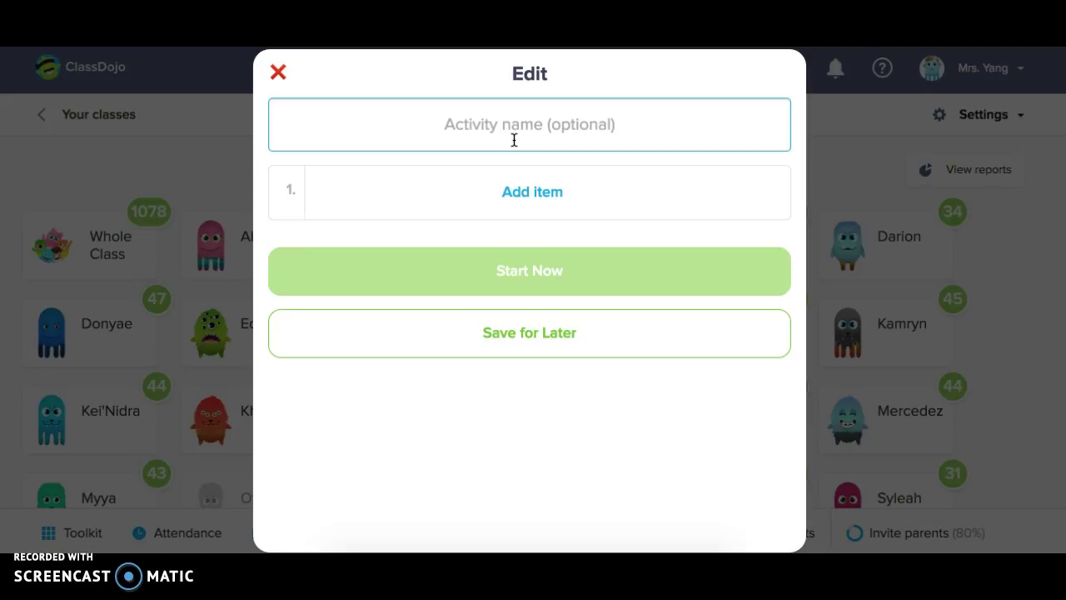
type("Persuasion Letter")
Add "Write your name and date." as the first item of the Persuasion Letter directions
left_click(508, 186)
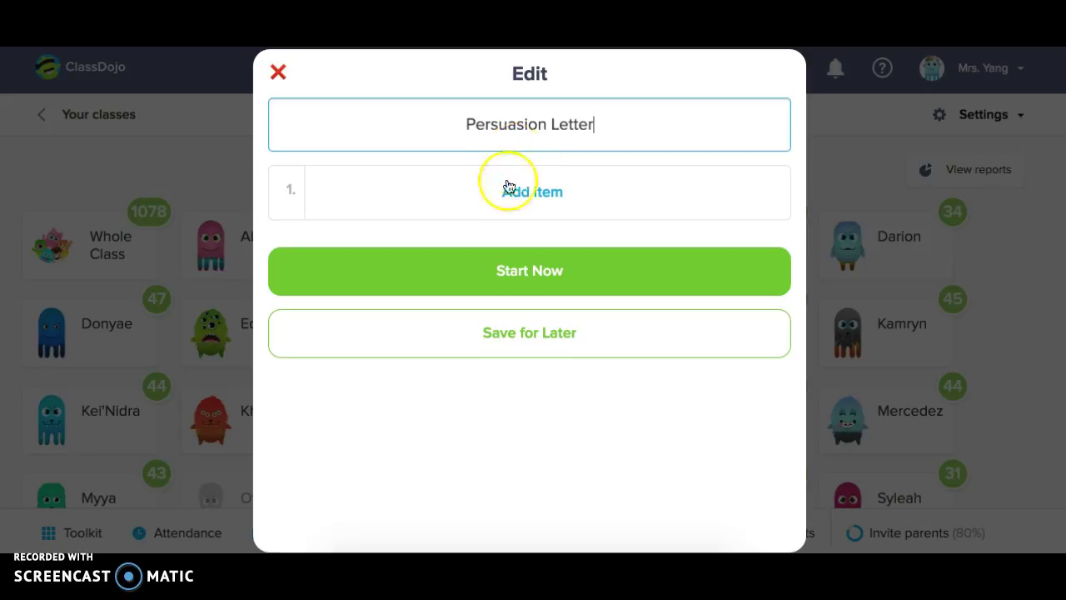
left_click(463, 268)
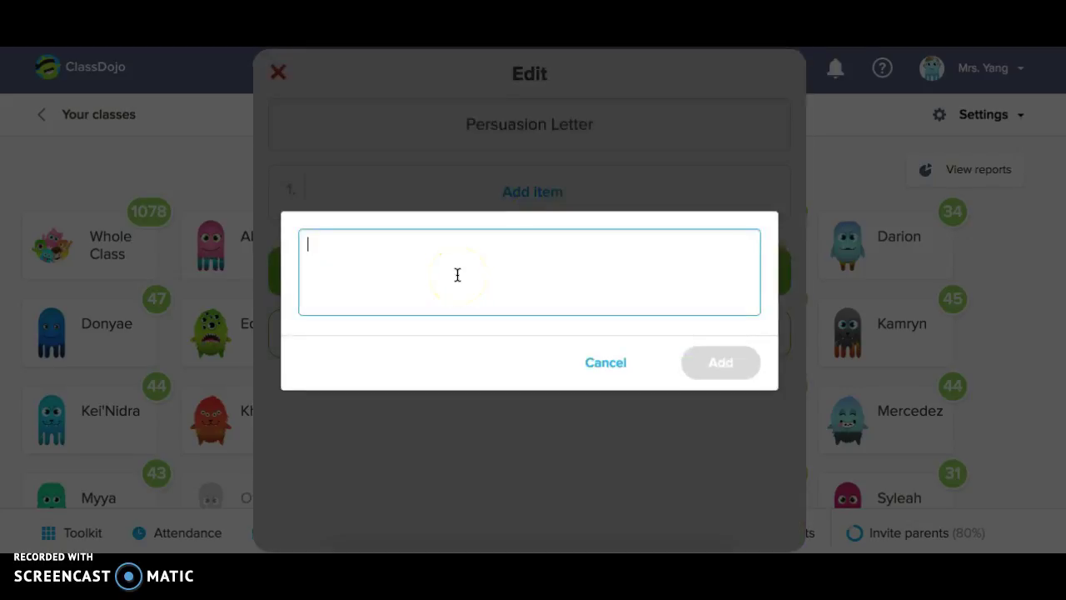
type("Write y")
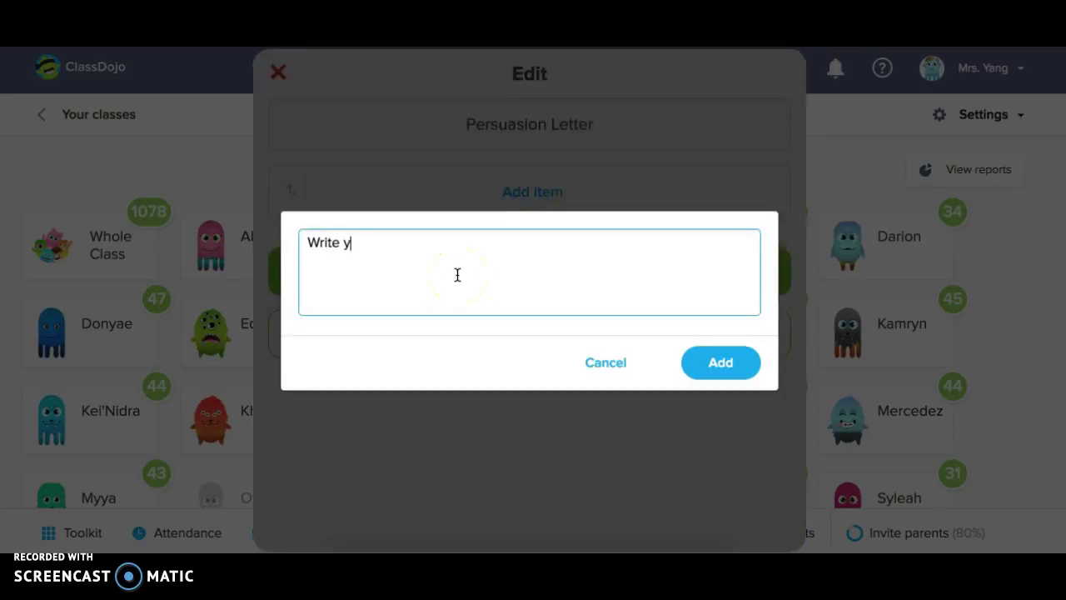
type("our name and date.")
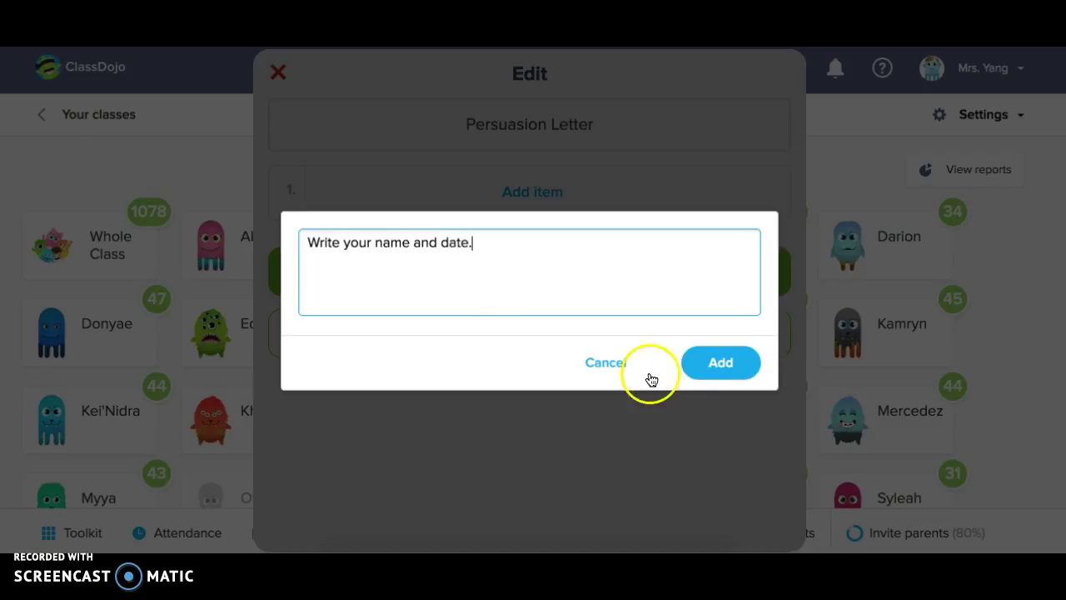
left_click(697, 358)
Add "Write your opinion." as the second item, display the directions full screen, and close them
left_click(539, 259)
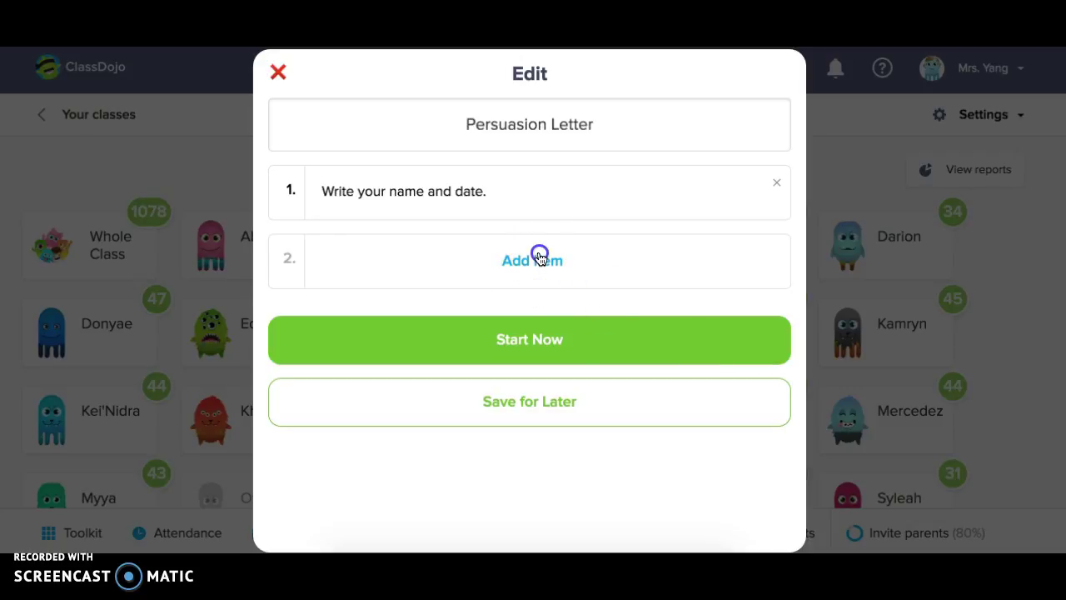
left_click(478, 269)
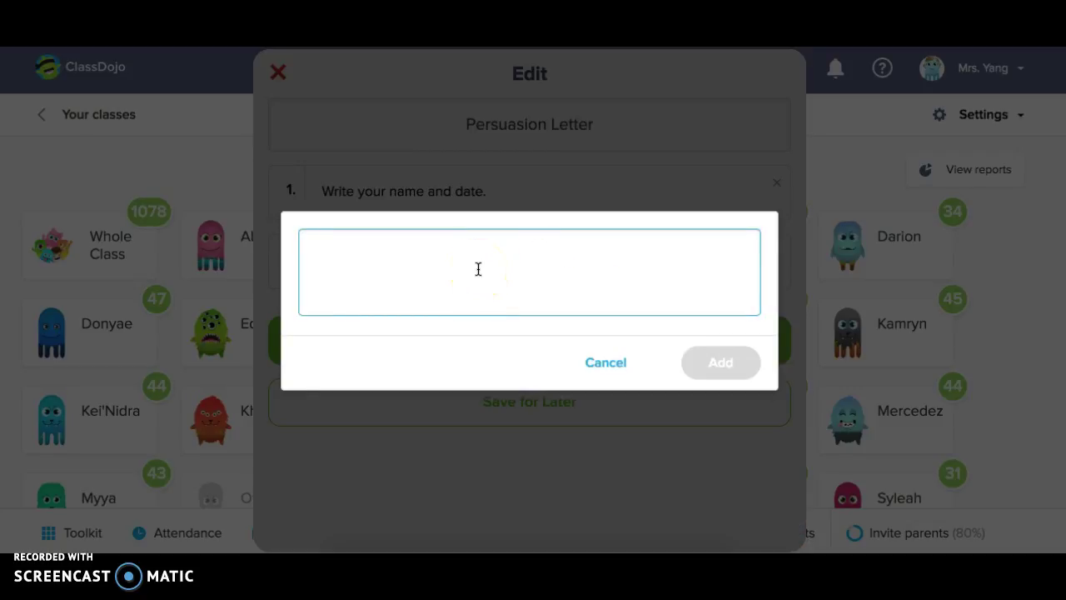
type("Write your opinion.")
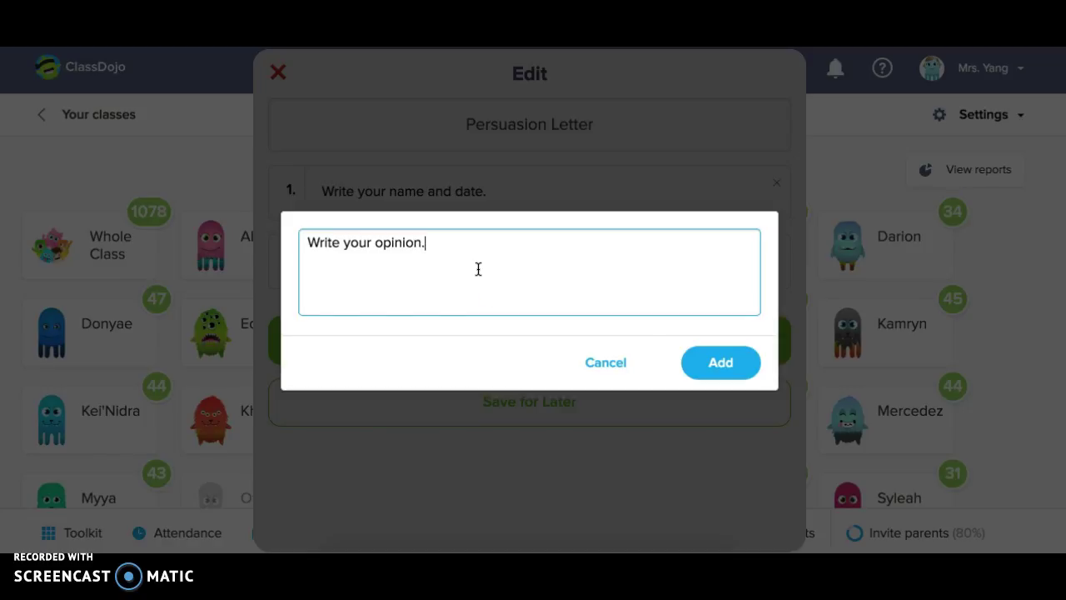
left_click(728, 362)
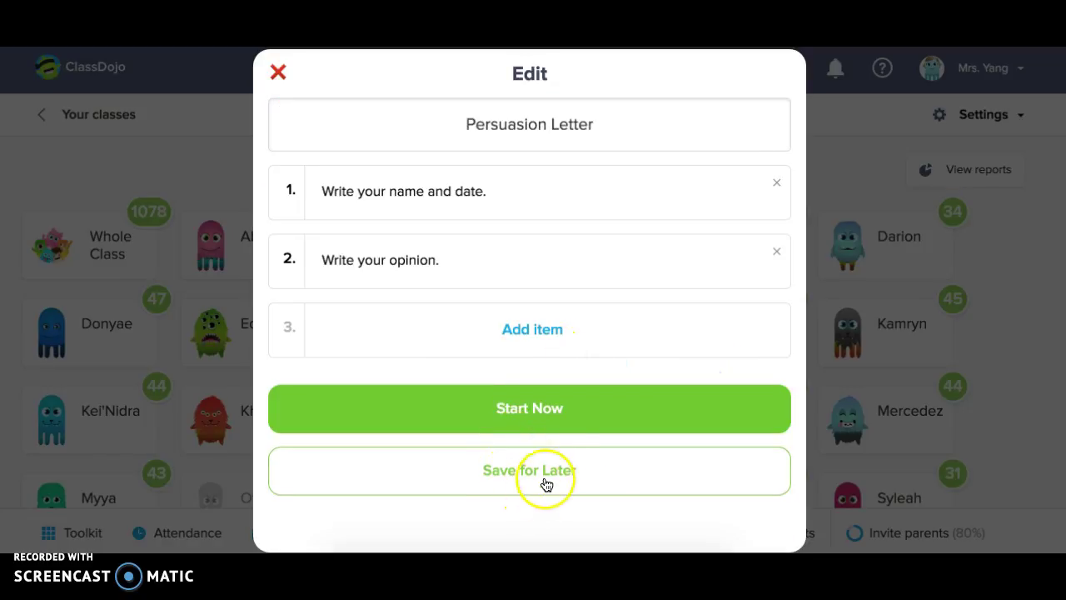
left_click(555, 416)
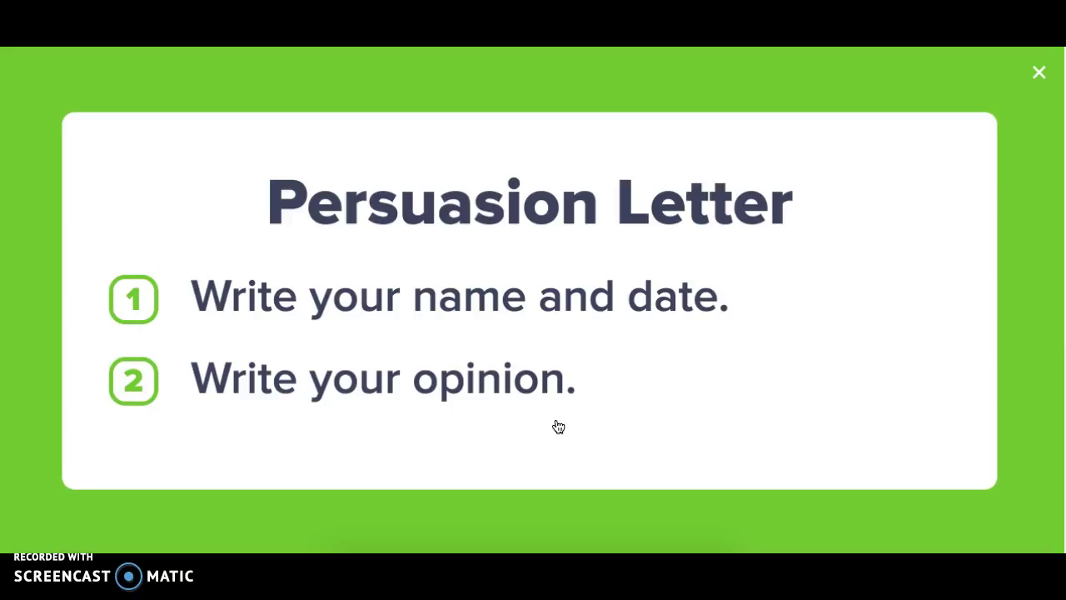
left_click(1038, 73)
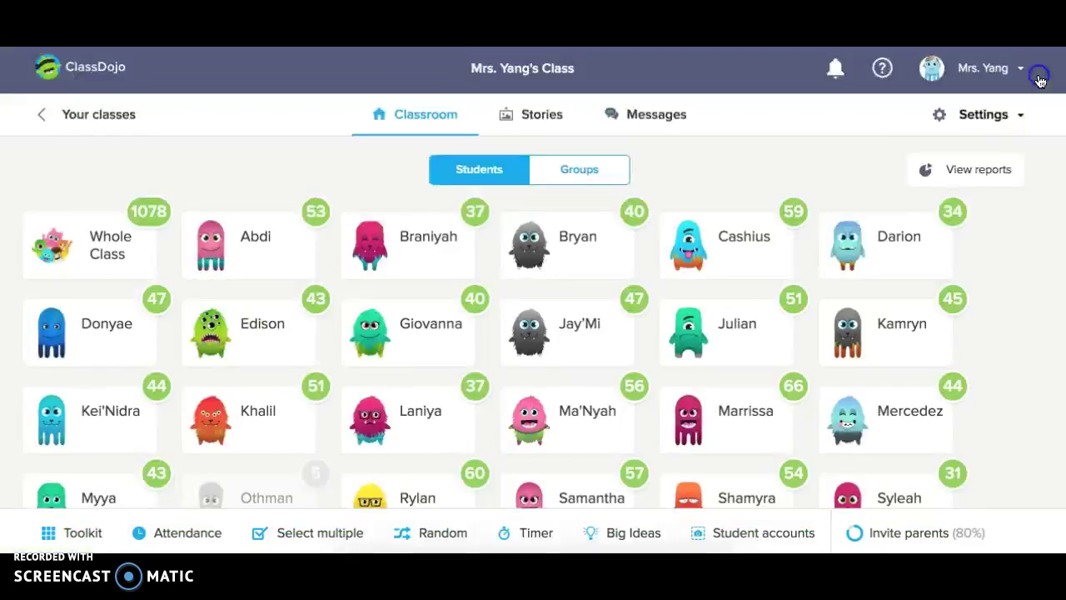
Review the ready-made discussion questions in the toolkit's Think Pair Share tool and return to the toolkit
left_click(65, 534)
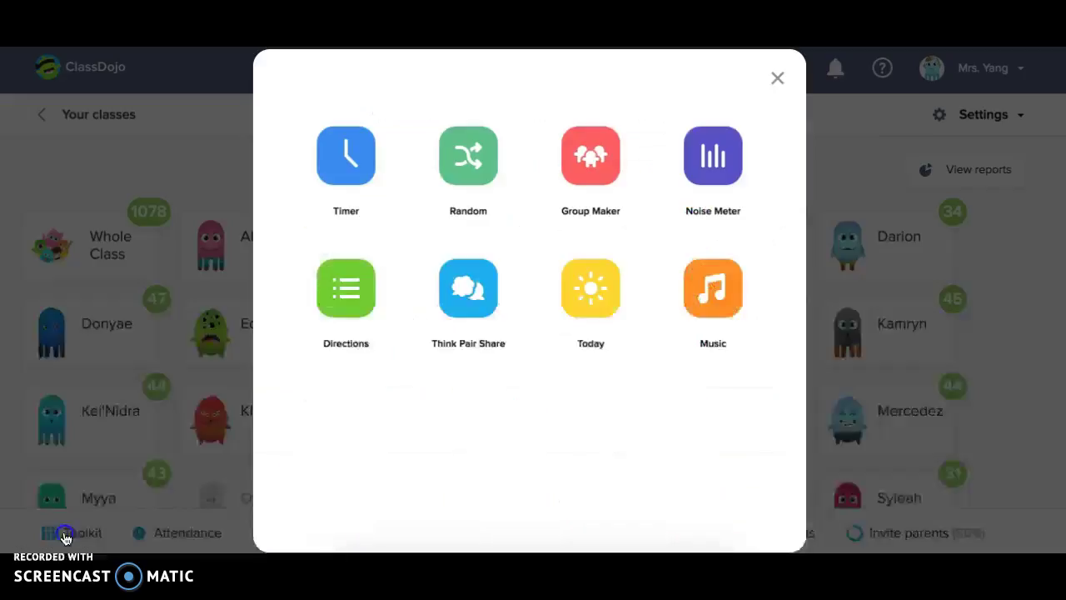
left_click(481, 304)
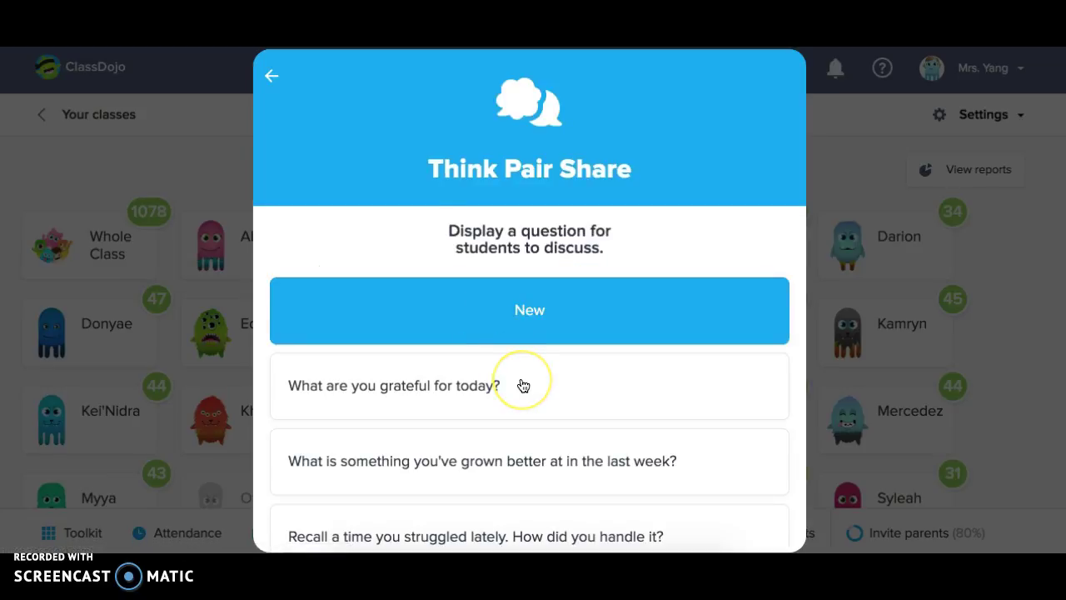
scroll(523, 384, "down", 1)
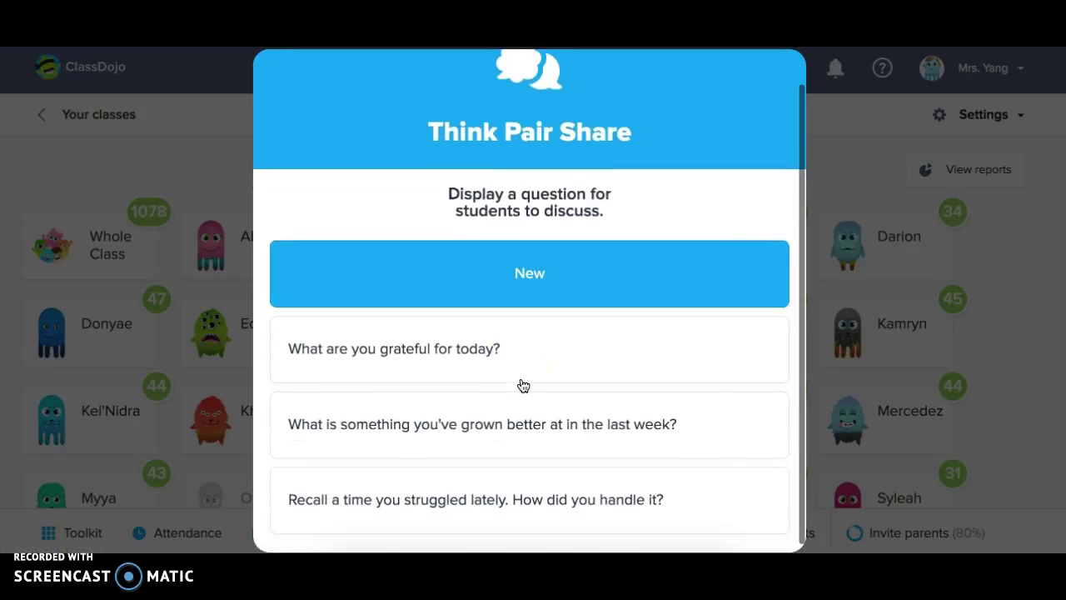
scroll(520, 382, "up", 1)
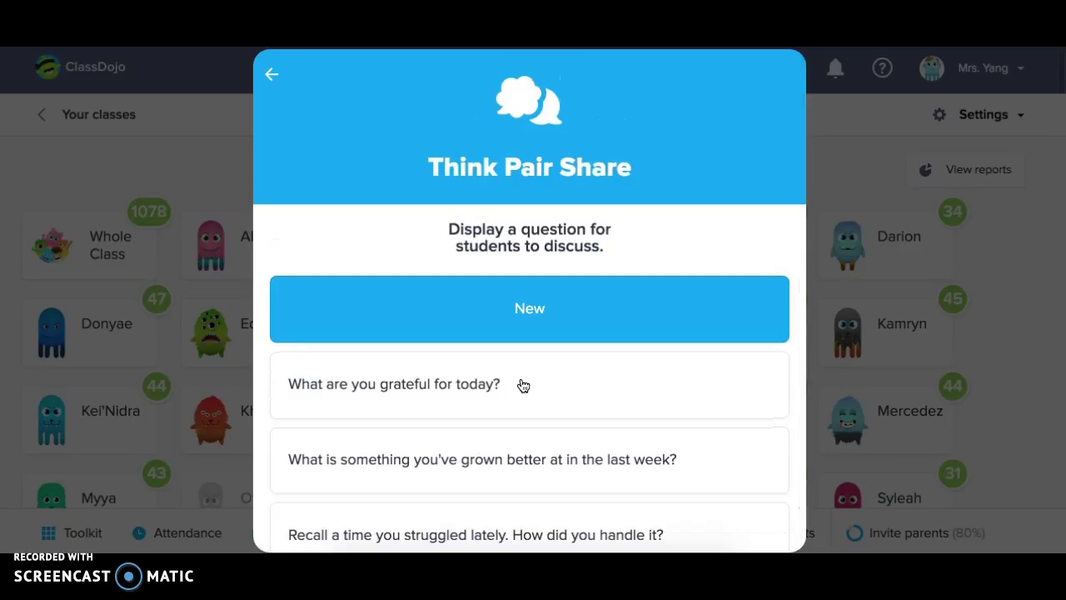
left_click(274, 76)
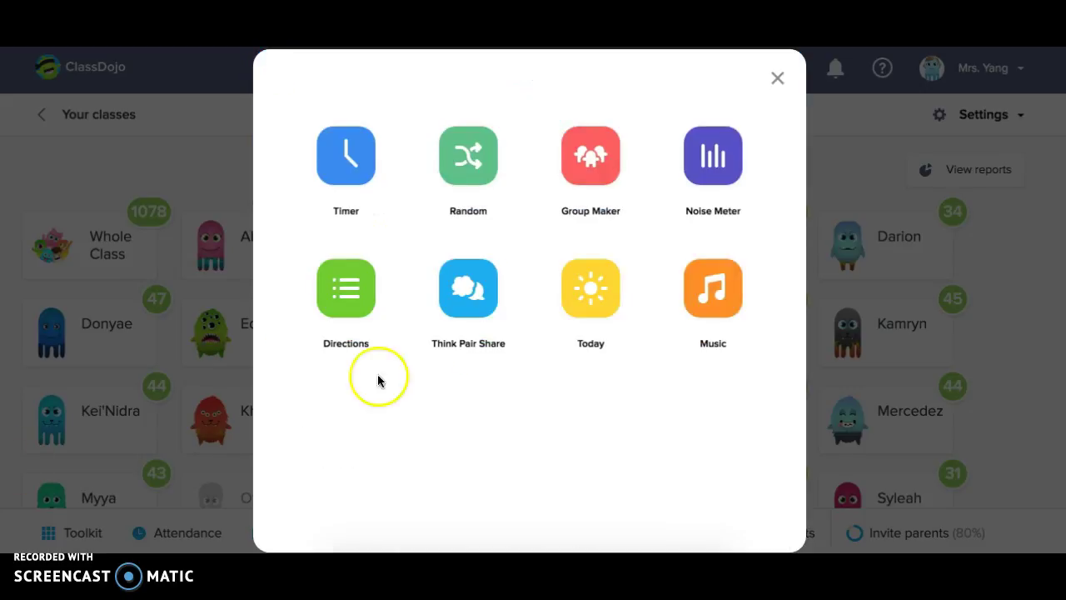
Look over the new announcement form in the Today tool and return to the toolkit without creating one
left_click(594, 305)
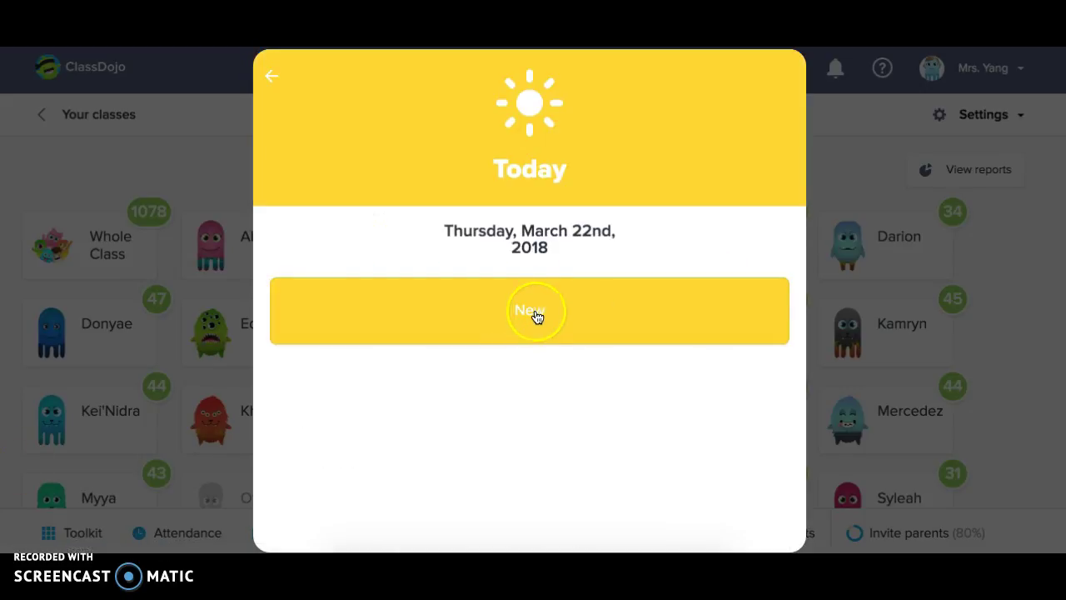
left_click(534, 316)
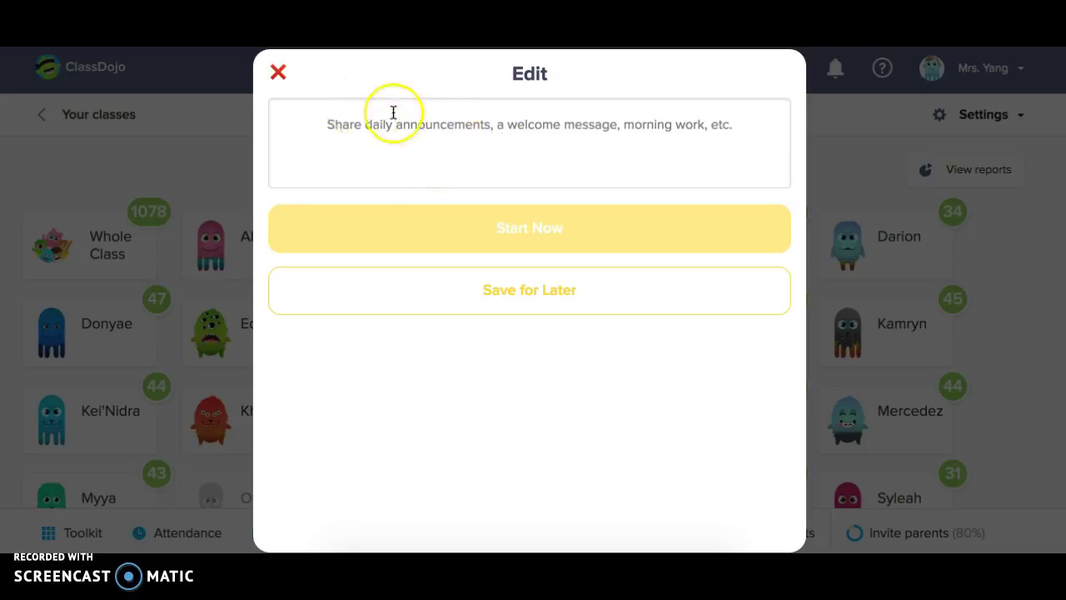
left_click(280, 76)
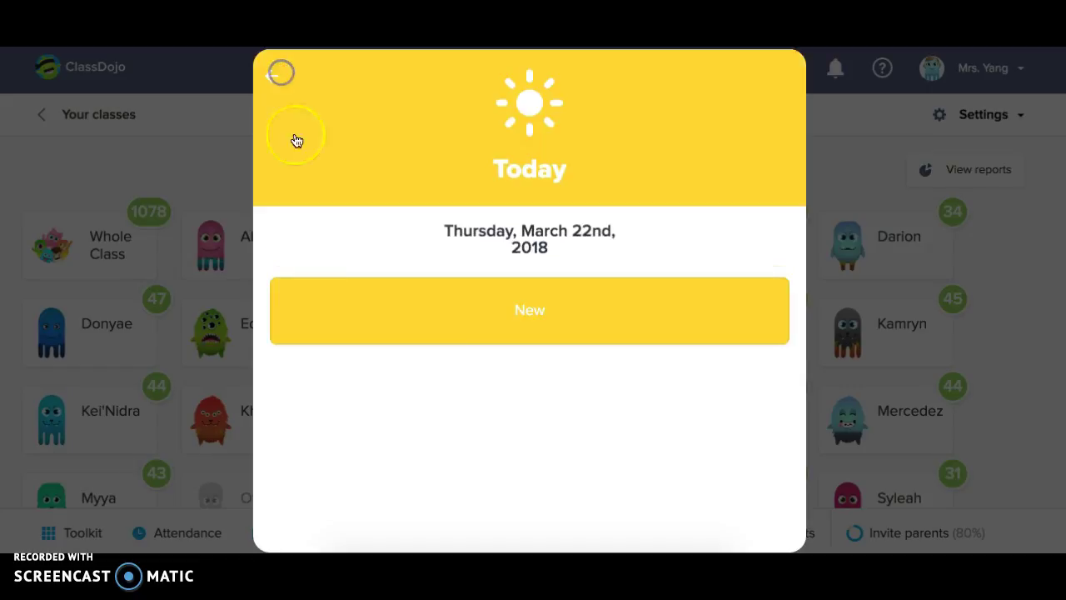
left_click(268, 76)
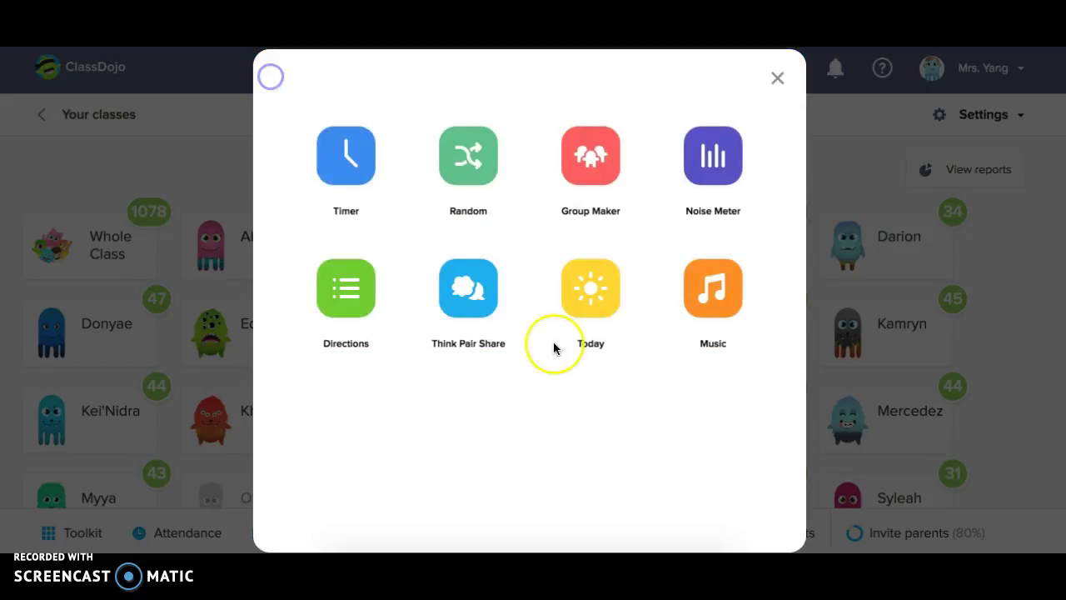
Play a channel with the toolkit's Music tool and return to the classroom view
left_click(710, 298)
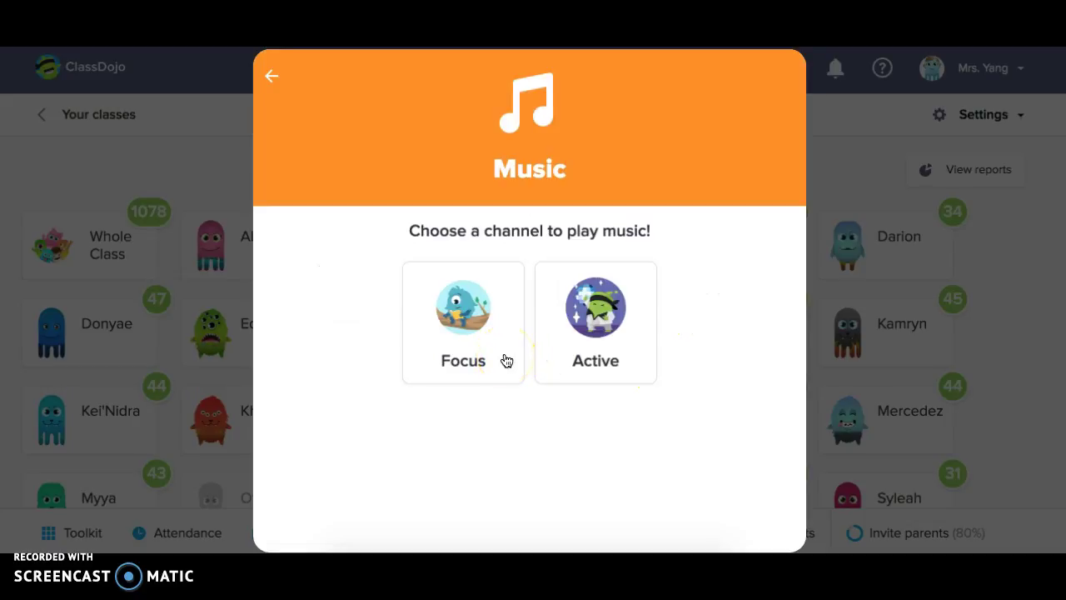
left_click(476, 356)
left_click(628, 336)
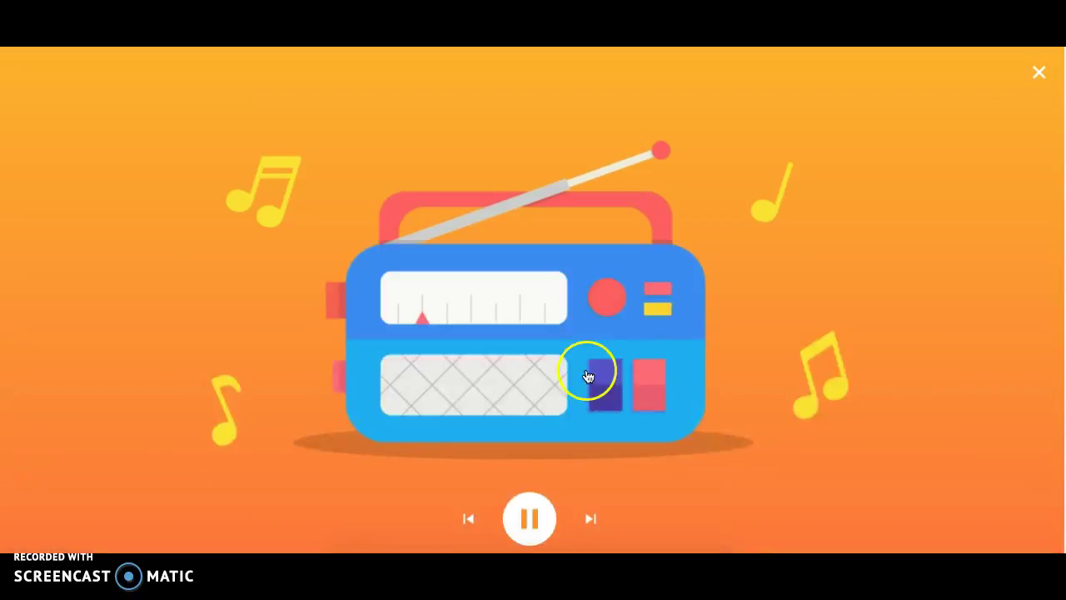
left_click(1045, 76)
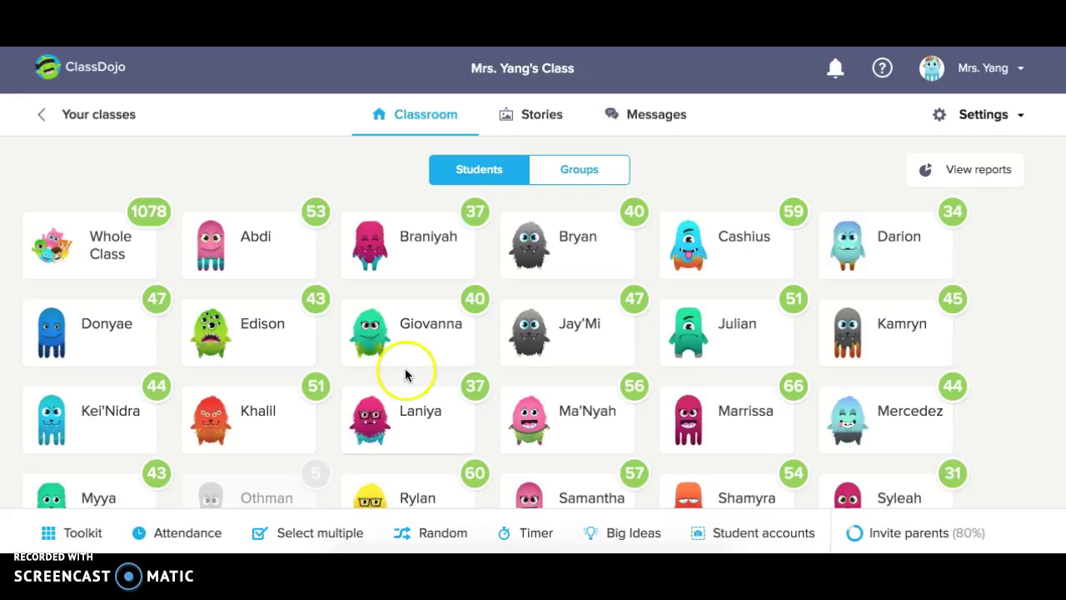
Open the feedback options for the fourth student card in the second row and examine the Positive and Needs work behaviours
scroll(1002, 305, "down", 1)
scroll(1002, 305, "down", 1)
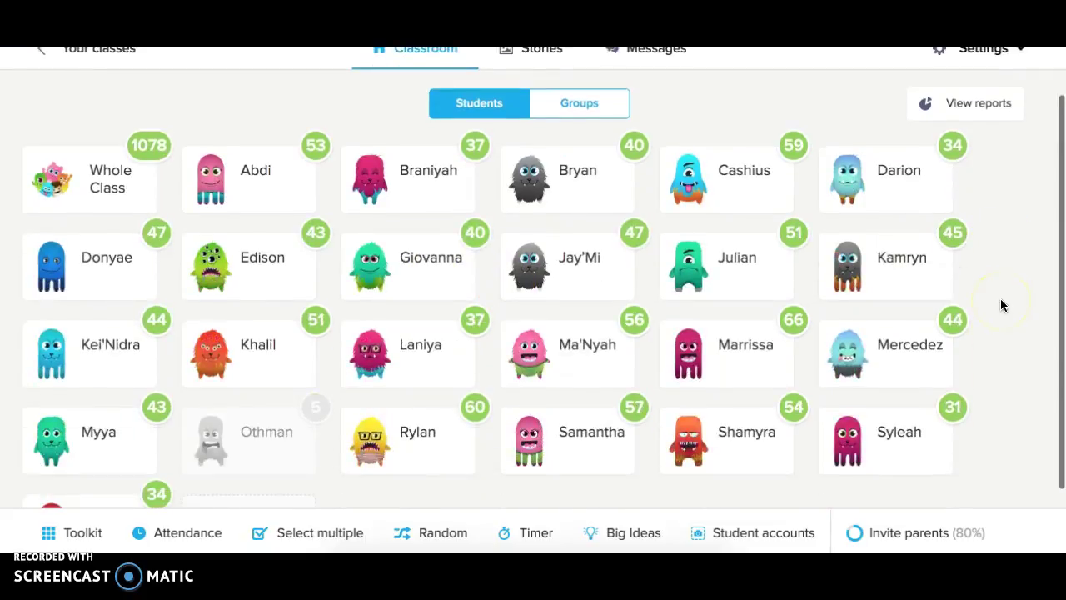
scroll(1002, 305, "up", 1)
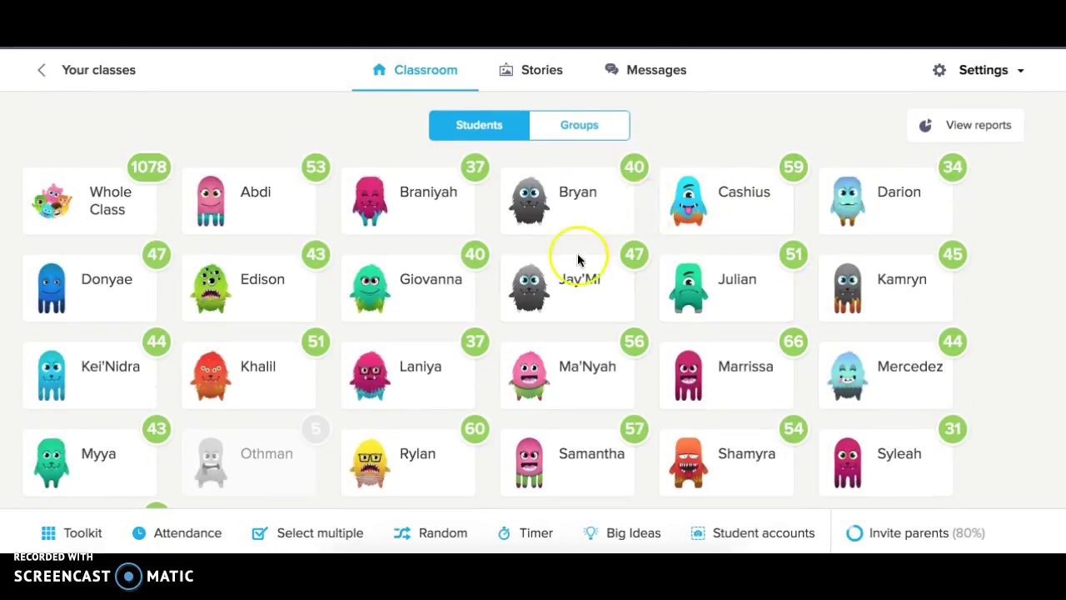
left_click(561, 287)
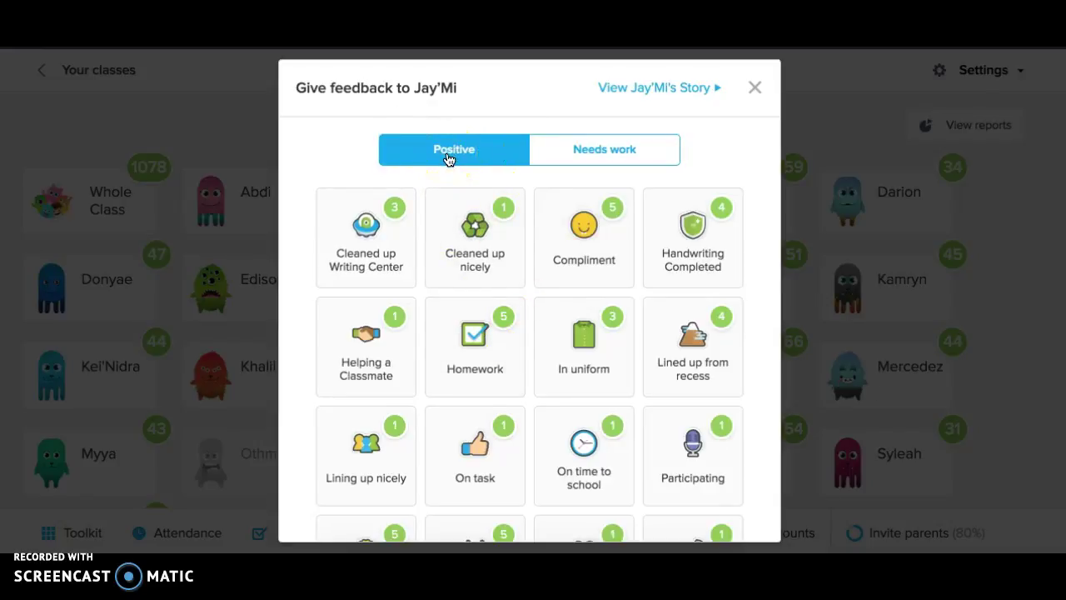
left_click(592, 156)
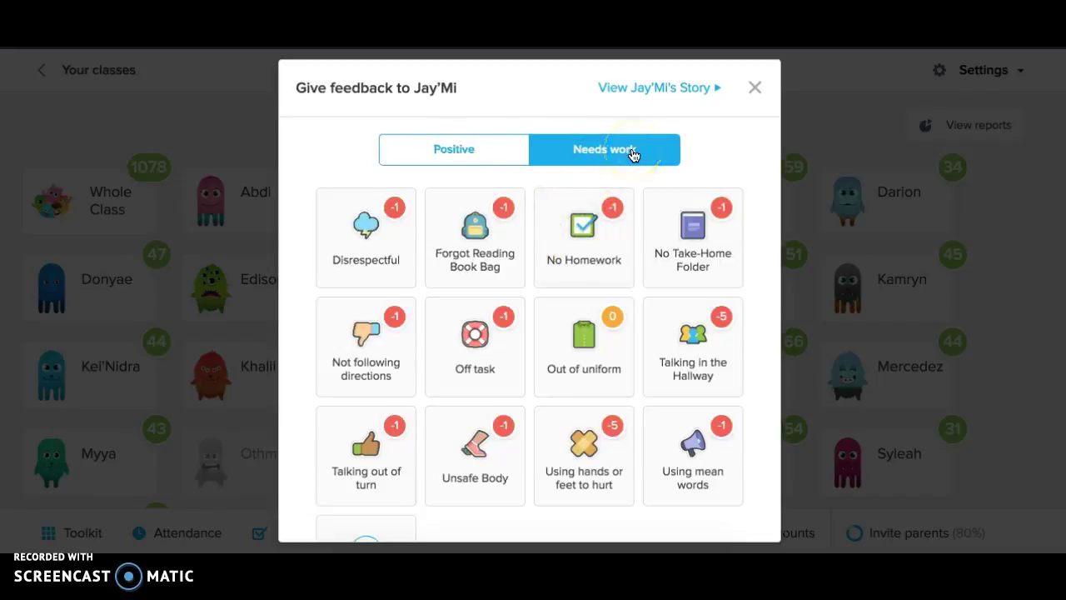
left_click(477, 157)
scroll(757, 364, "down", 2)
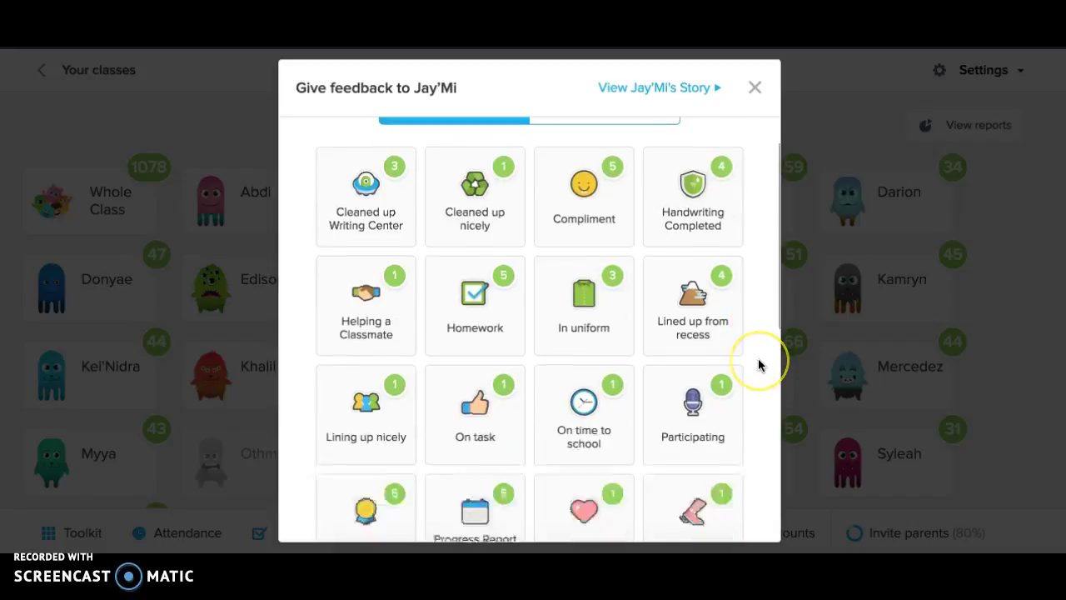
scroll(758, 364, "down", 2)
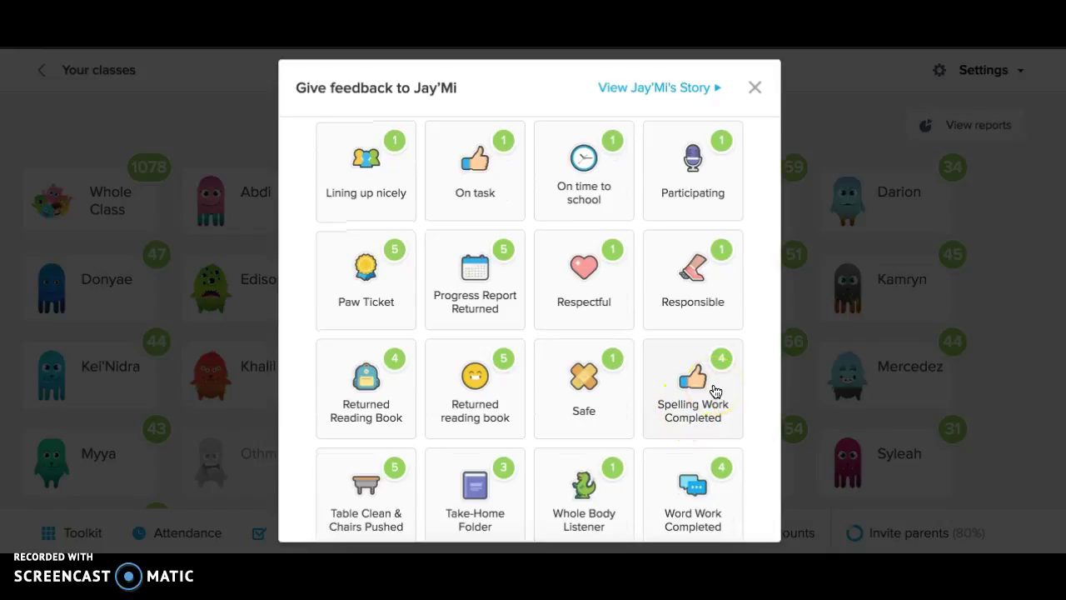
Award Spelling Work Completed to the fourth student in the second row, and give the same student the Needs work feedback No Homework
left_click(715, 391)
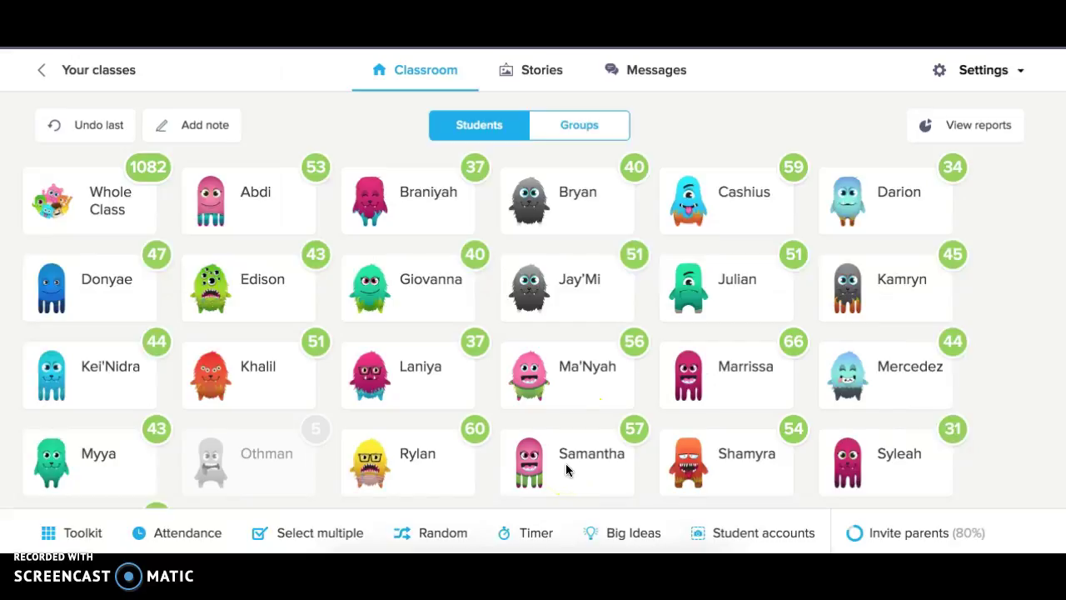
left_click(590, 311)
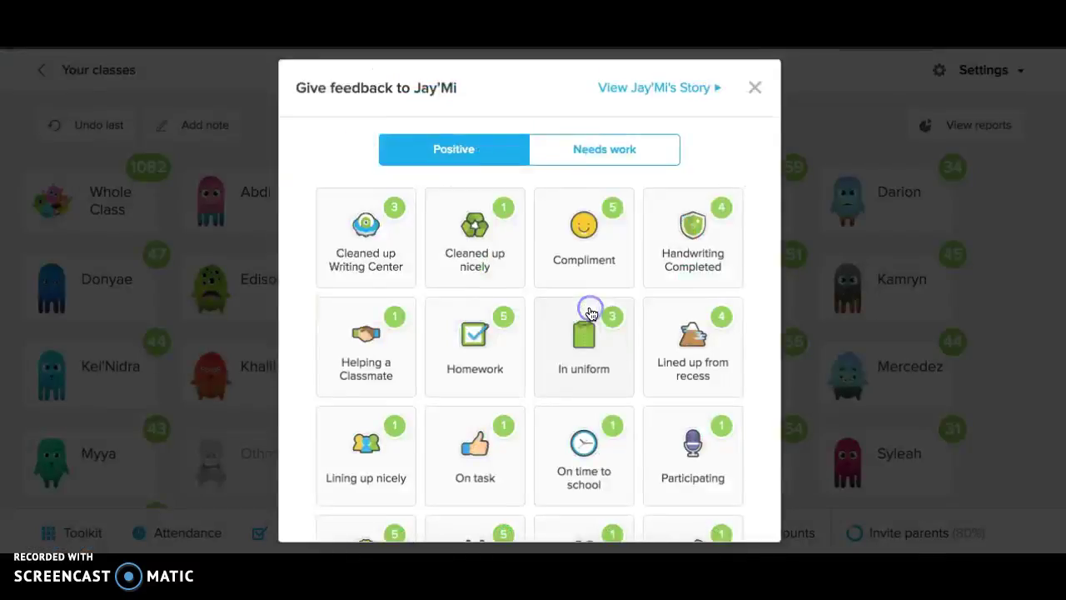
left_click(613, 157)
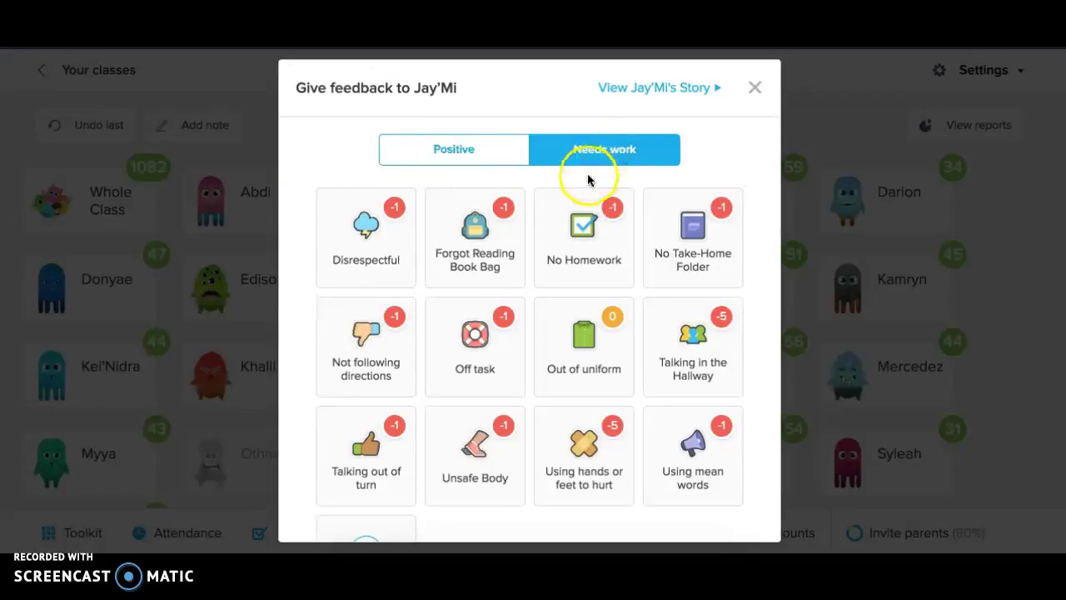
left_click(587, 272)
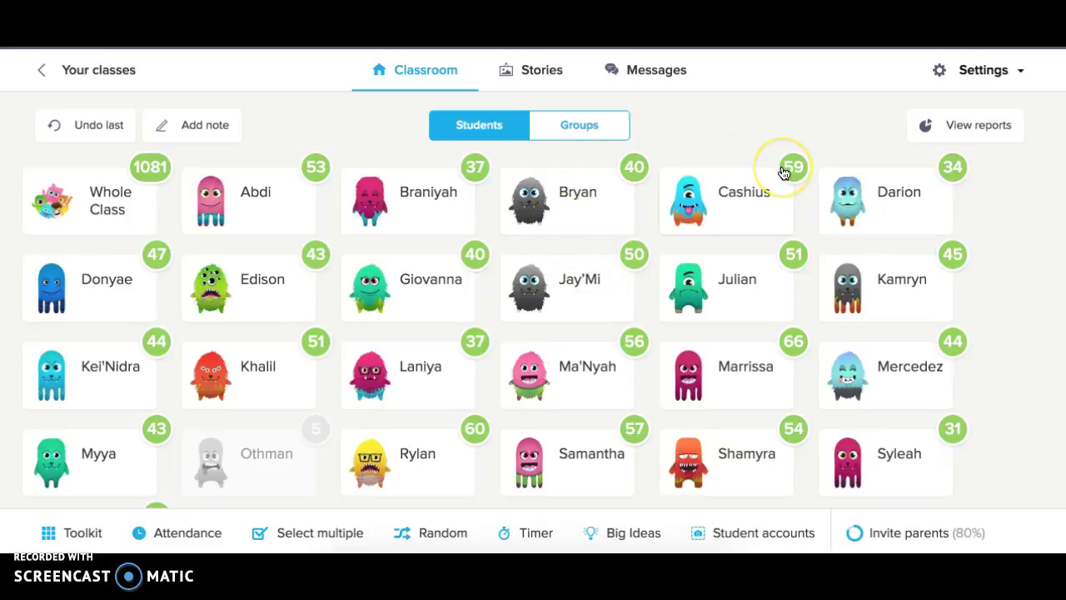
Start a new skill in the Positive category of the class's skill settings
left_click(960, 69)
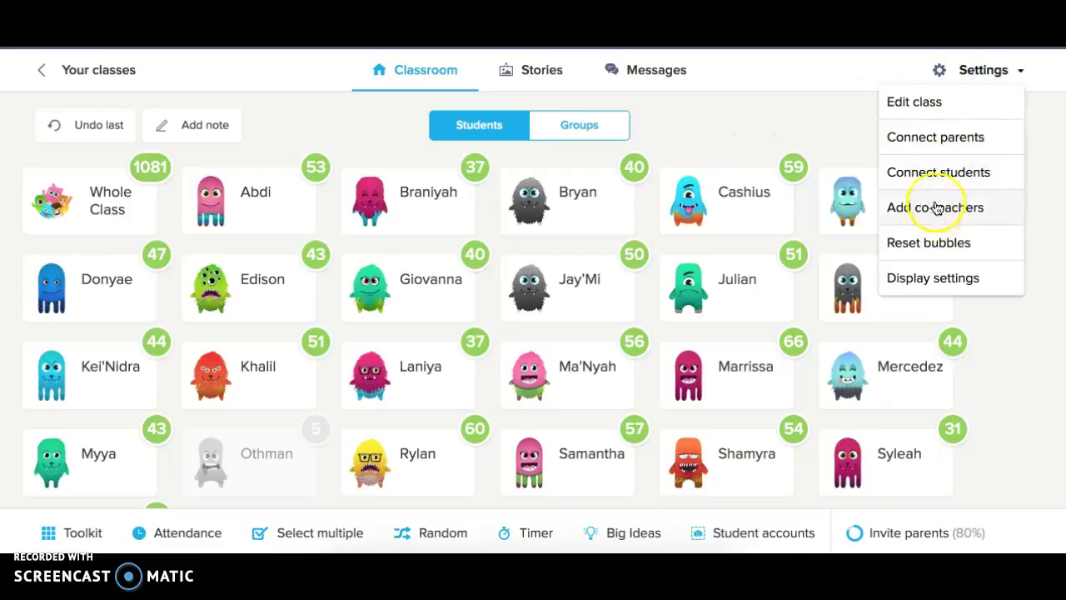
left_click(959, 114)
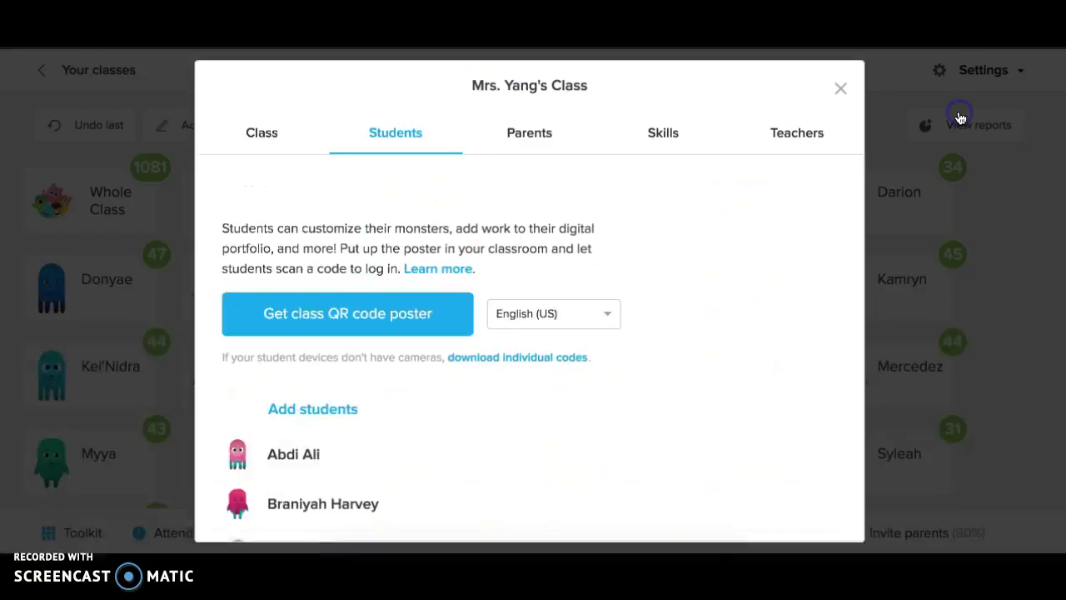
left_click(663, 135)
scroll(808, 348, "down", 2)
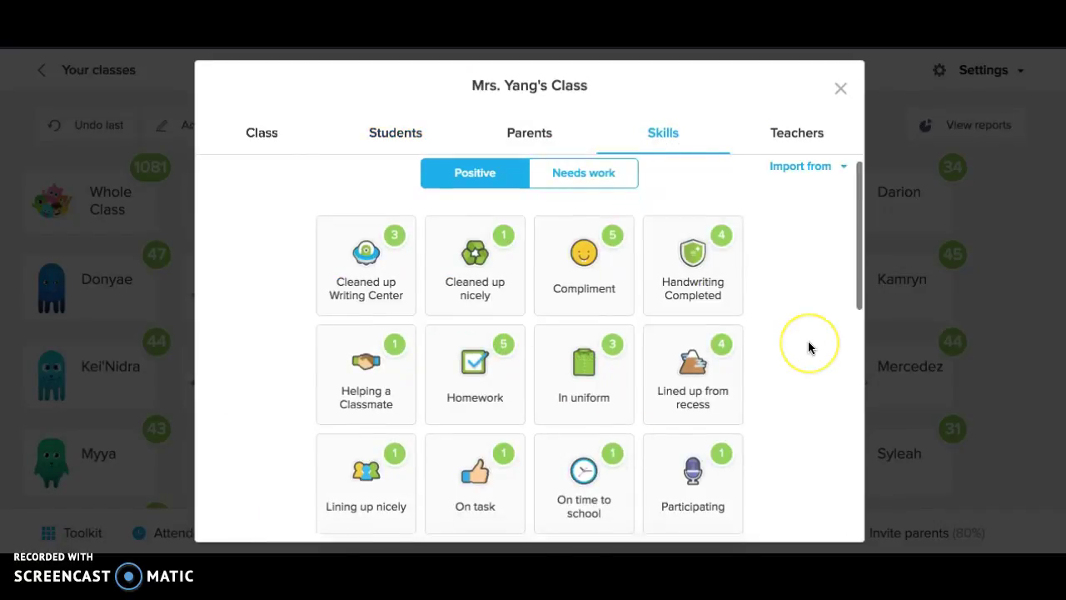
scroll(807, 347, "down", 5)
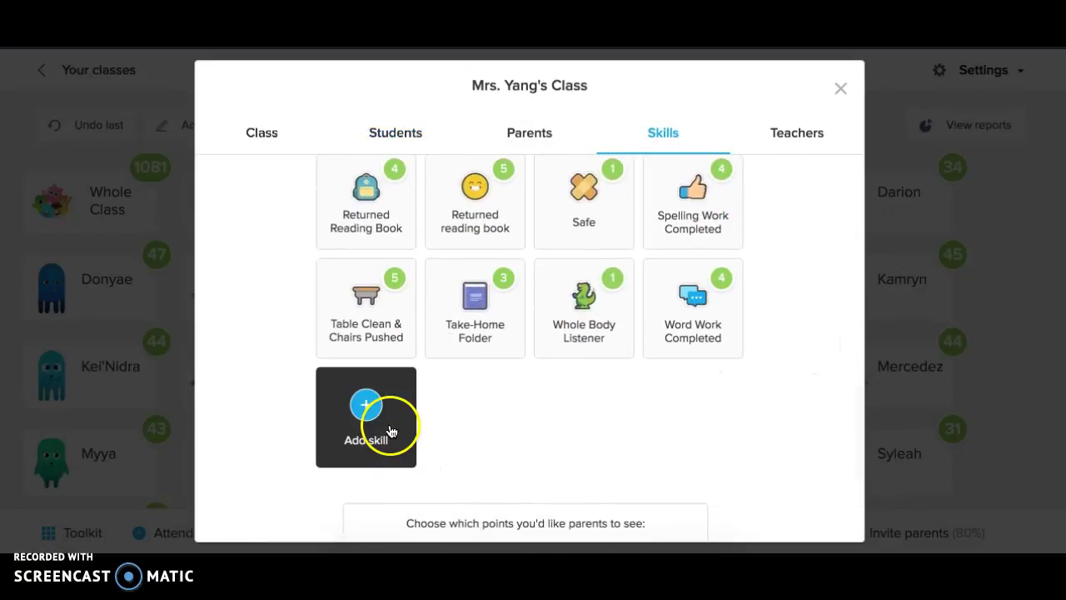
left_click(392, 431)
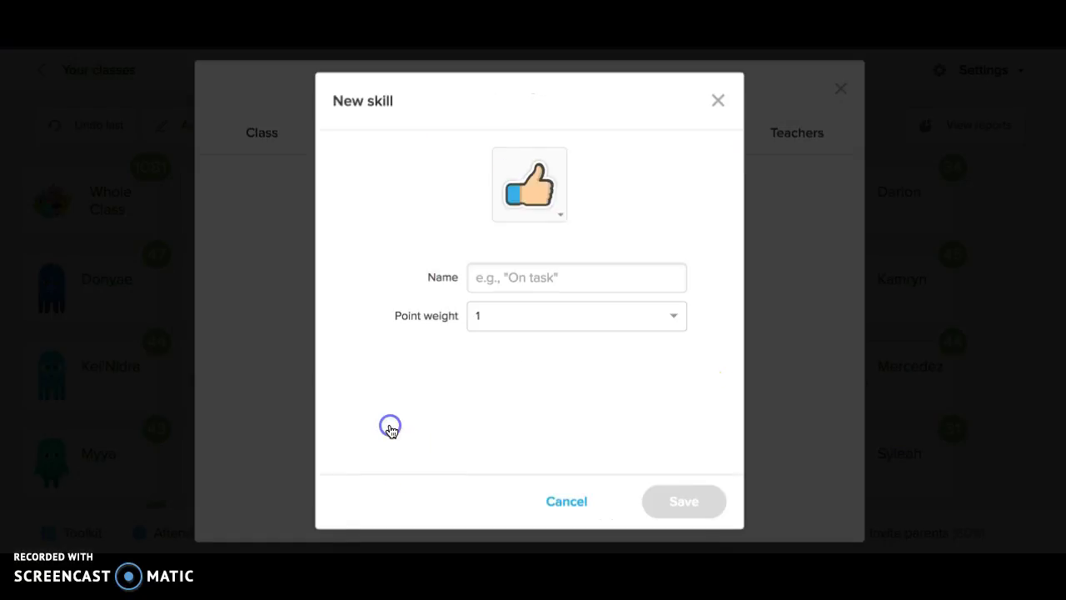
Choose the magnifying glass as the new skill's icon
left_click(552, 204)
scroll(543, 340, "down", 5)
scroll(550, 344, "up", 3)
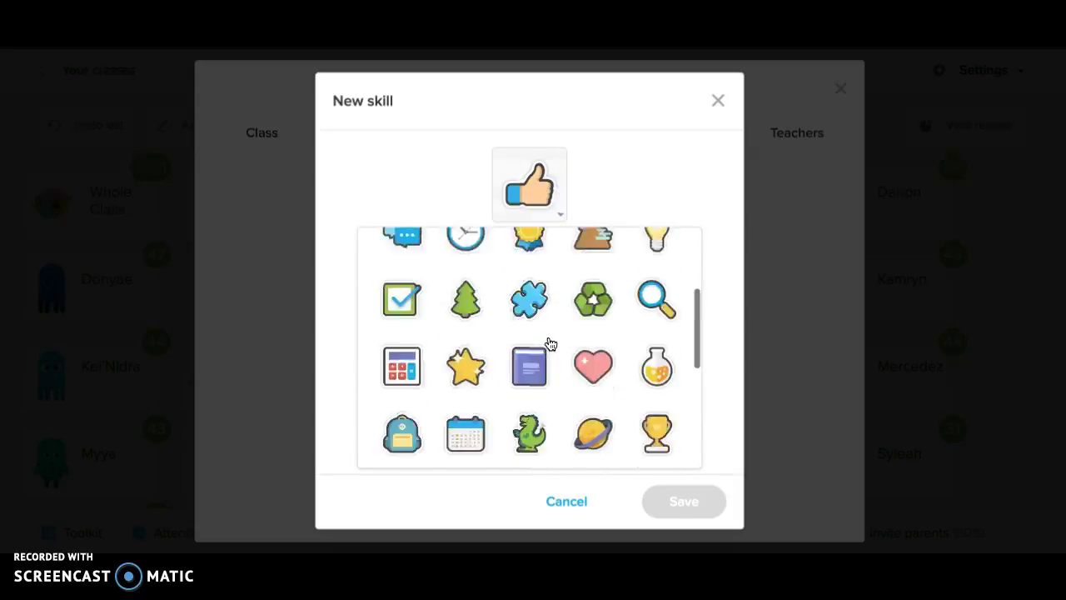
scroll(550, 344, "up", 1)
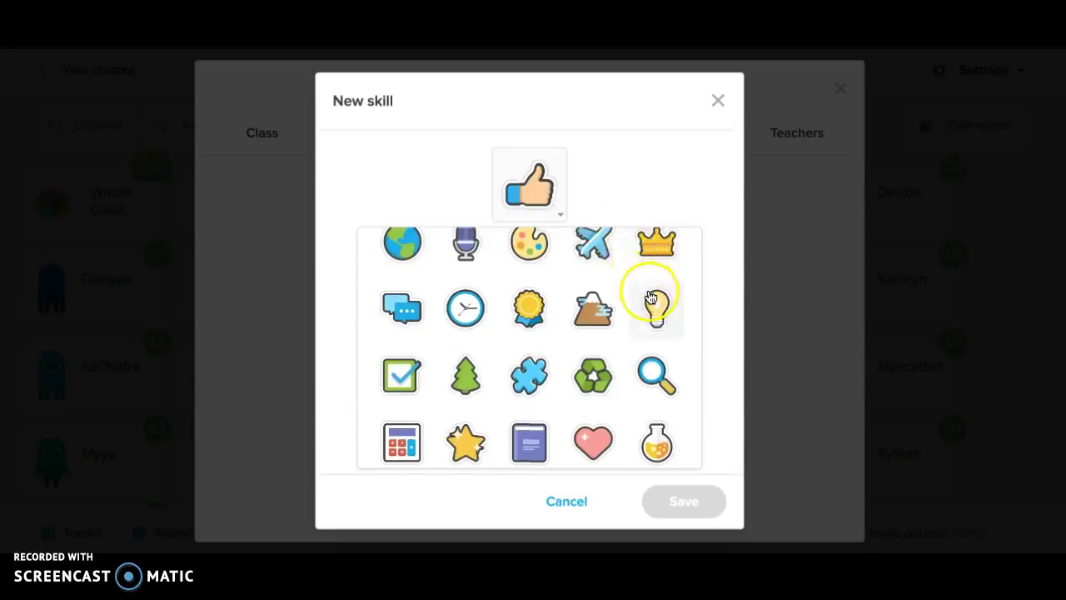
left_click(653, 375)
Name the skill Completed Math Activity, set its point weight to 5 and save it
left_click(567, 279)
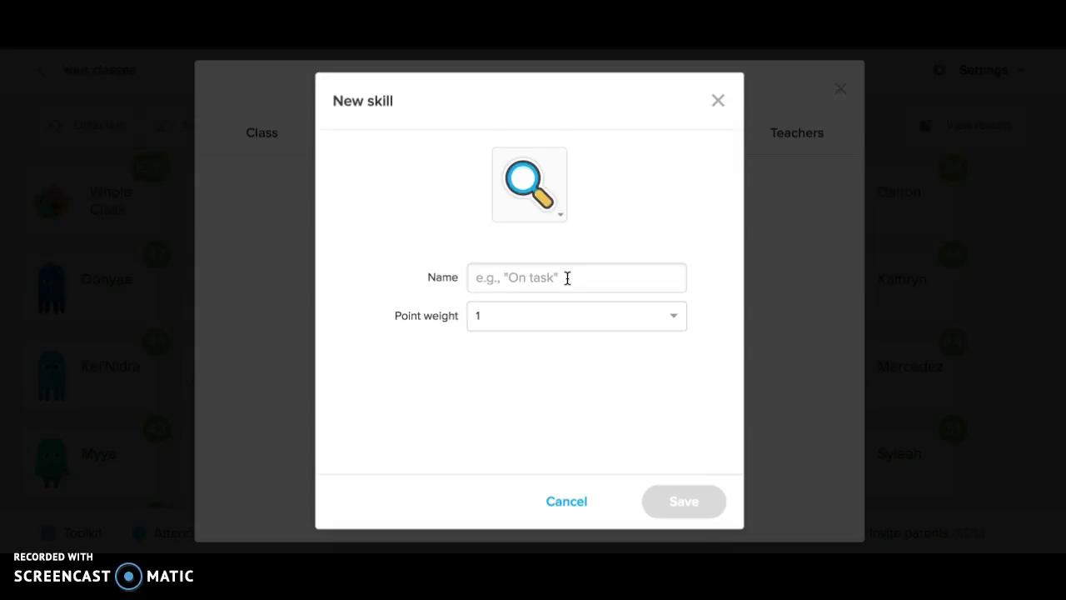
type("Completed")
type("Math Activity")
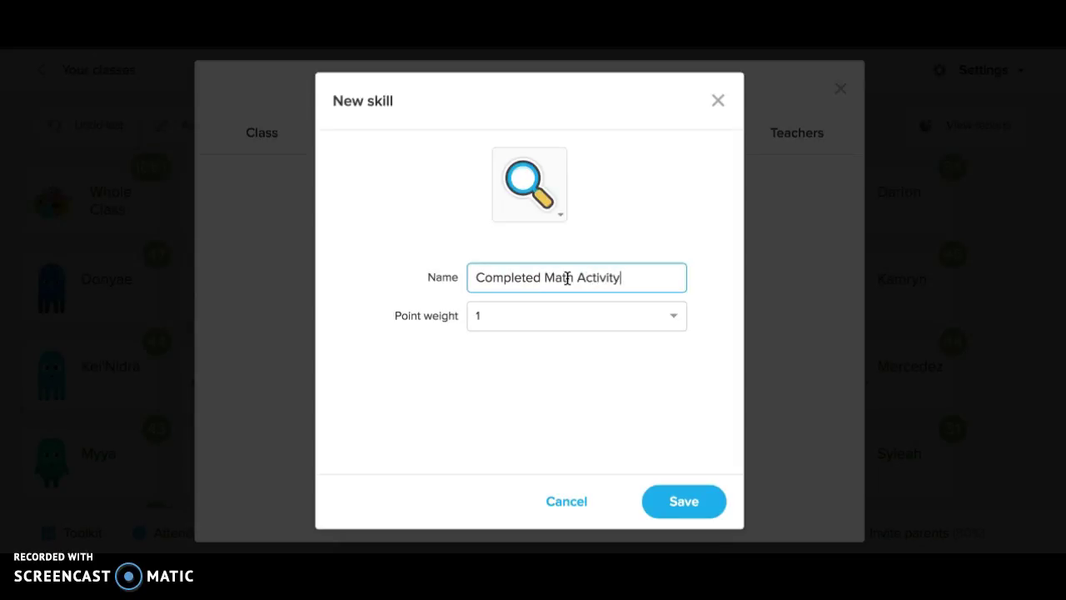
left_click(673, 318)
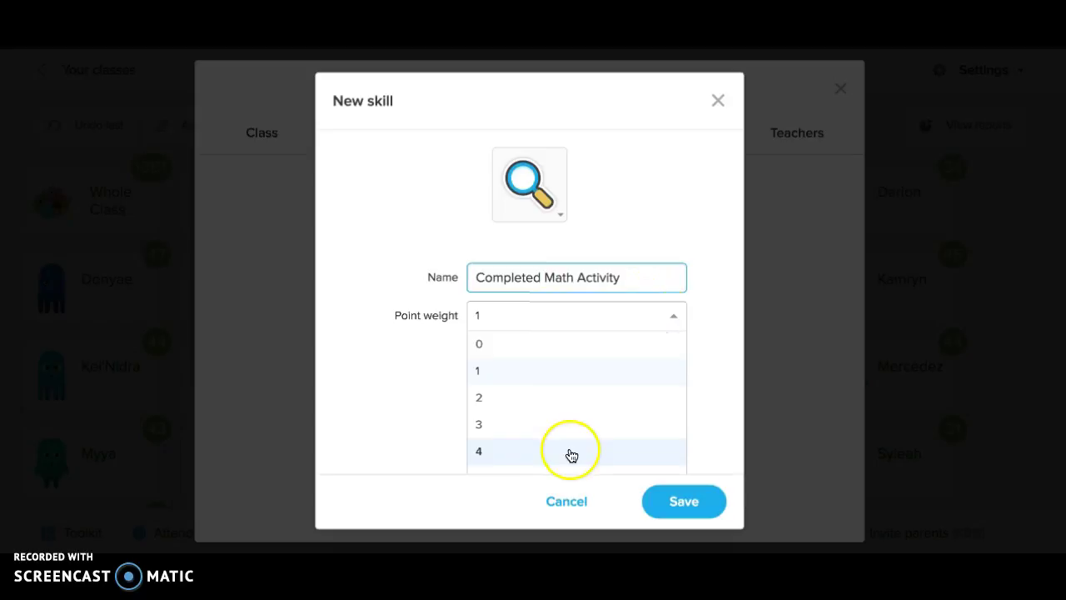
scroll(575, 428, "down", 1)
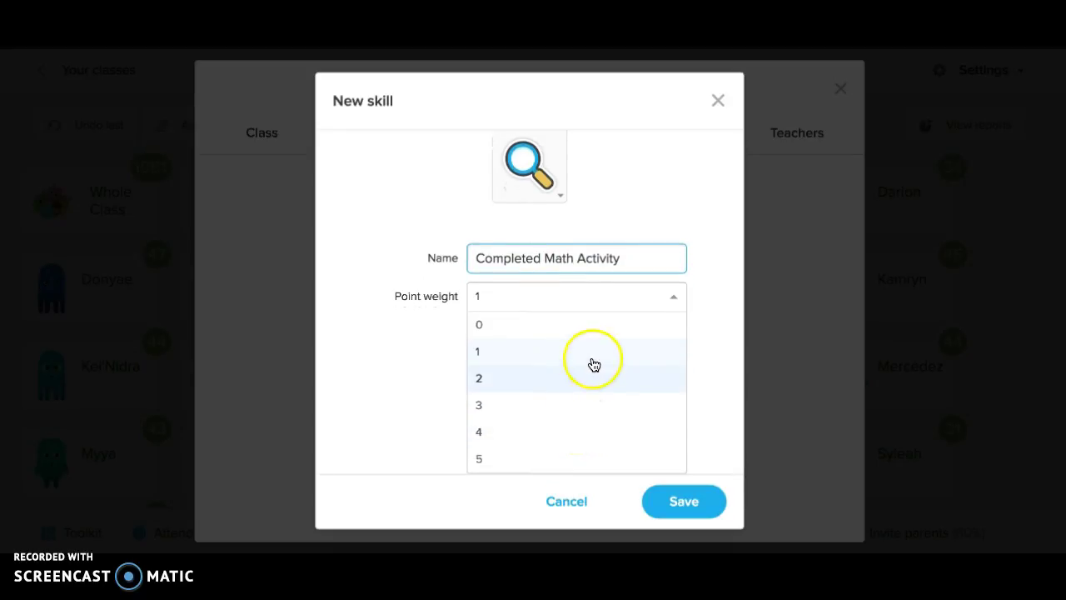
left_click(536, 459)
left_click(683, 501)
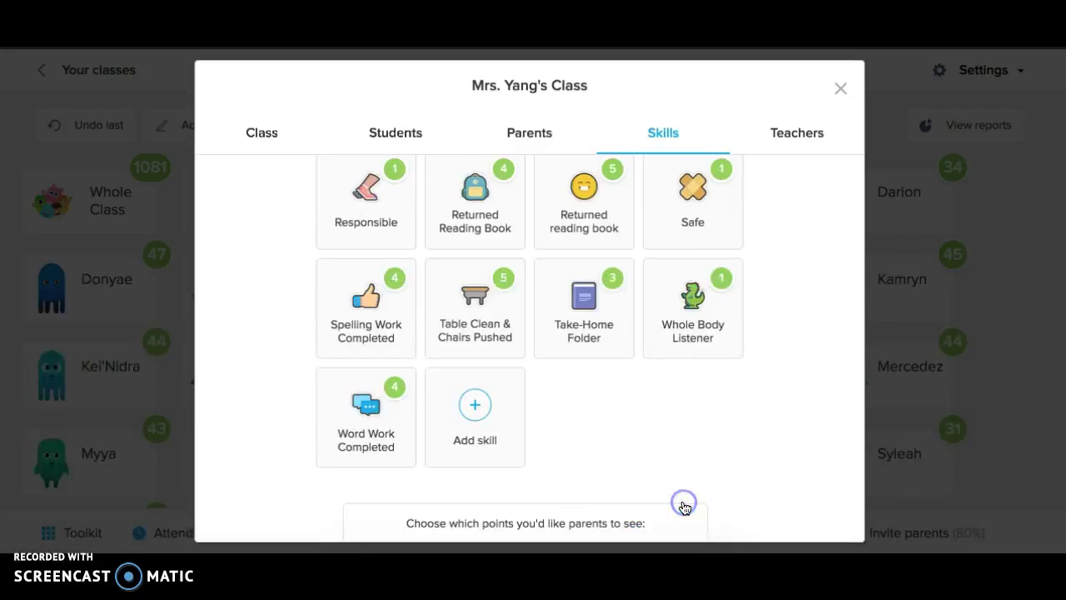
Check the Completed Math Activity skill in the Positive list and close the class settings
scroll(683, 505, "up", 3)
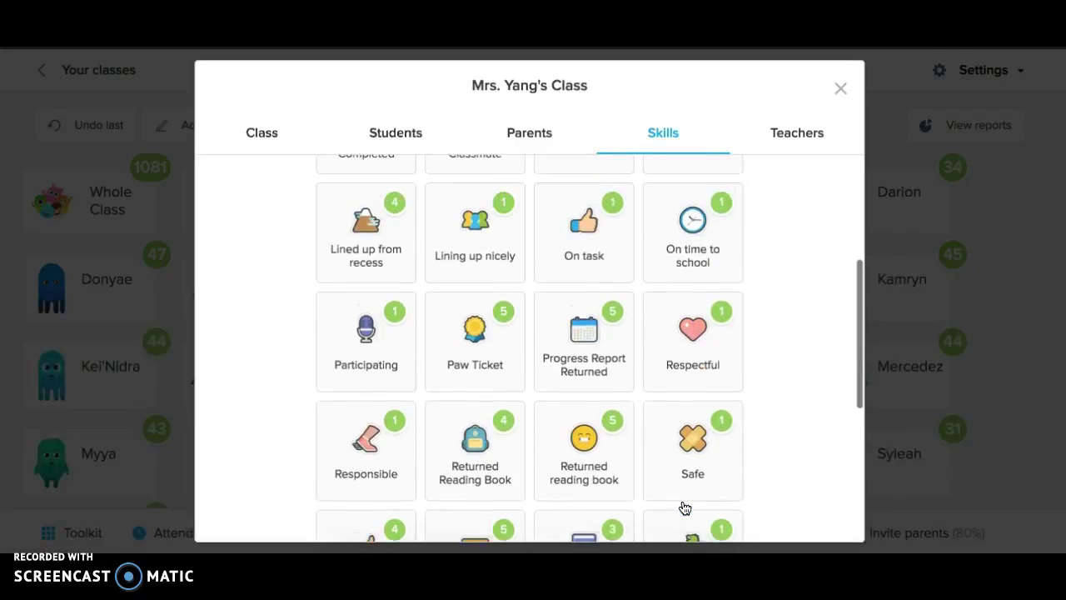
scroll(683, 506, "up", 5)
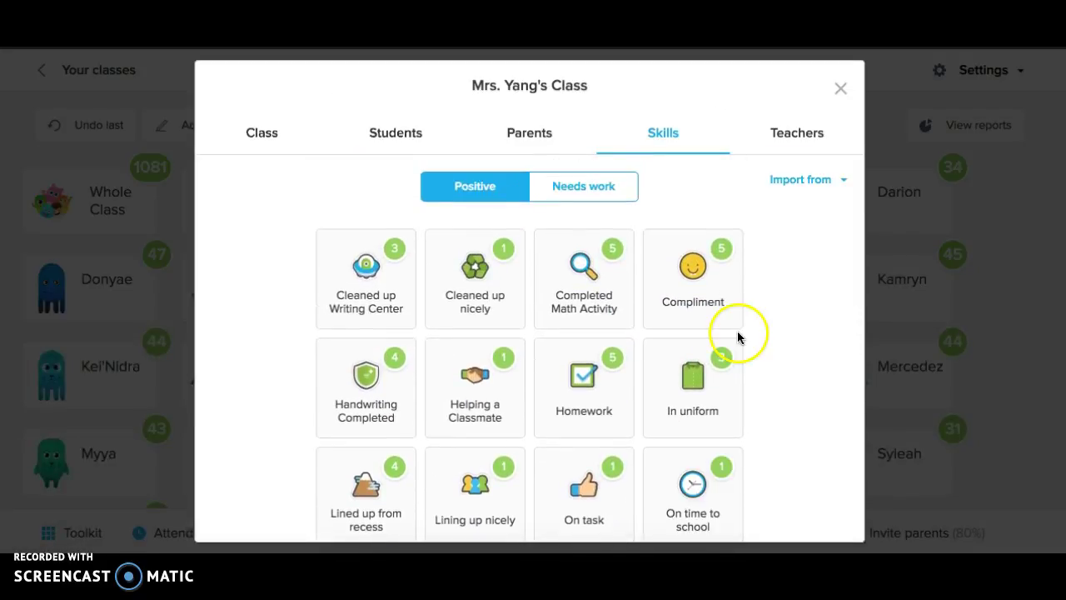
mouse_move(614, 271)
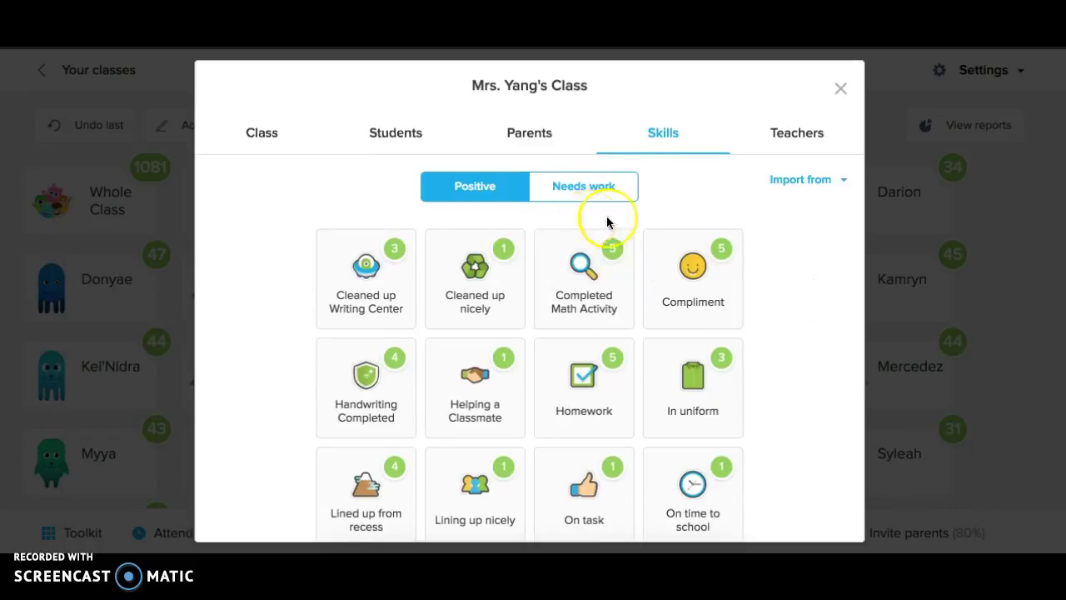
left_click(840, 88)
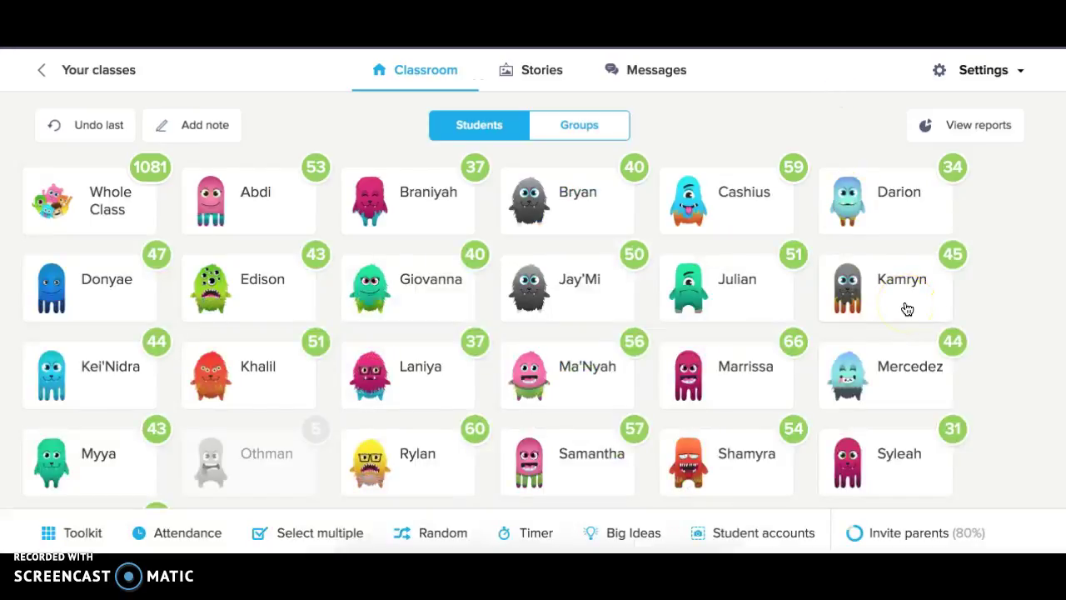
left_click(845, 358)
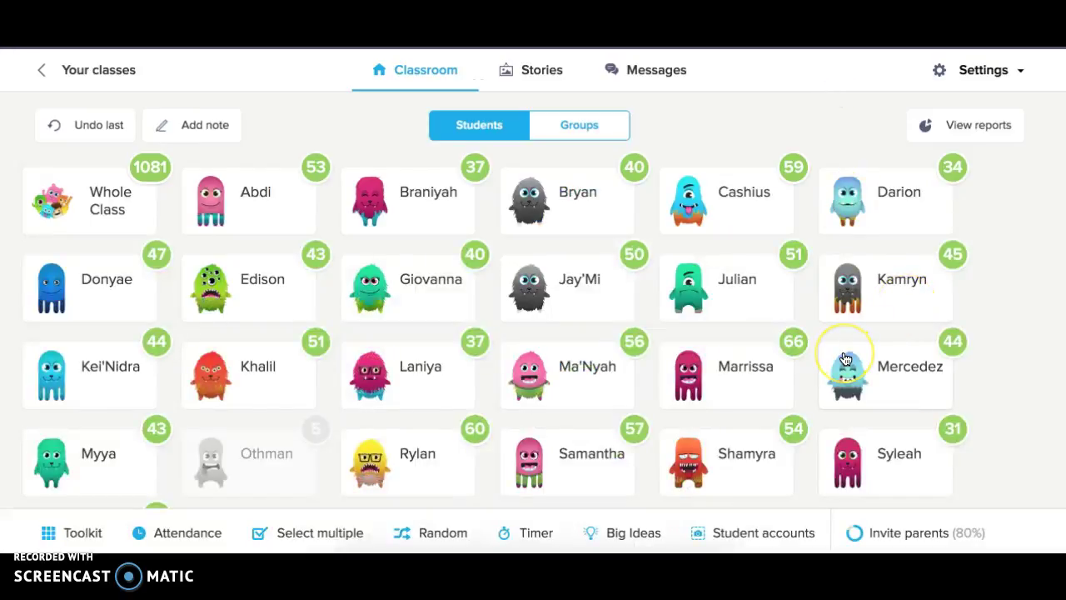
scroll(846, 358, "up", 1)
scroll(845, 359, "down", 1)
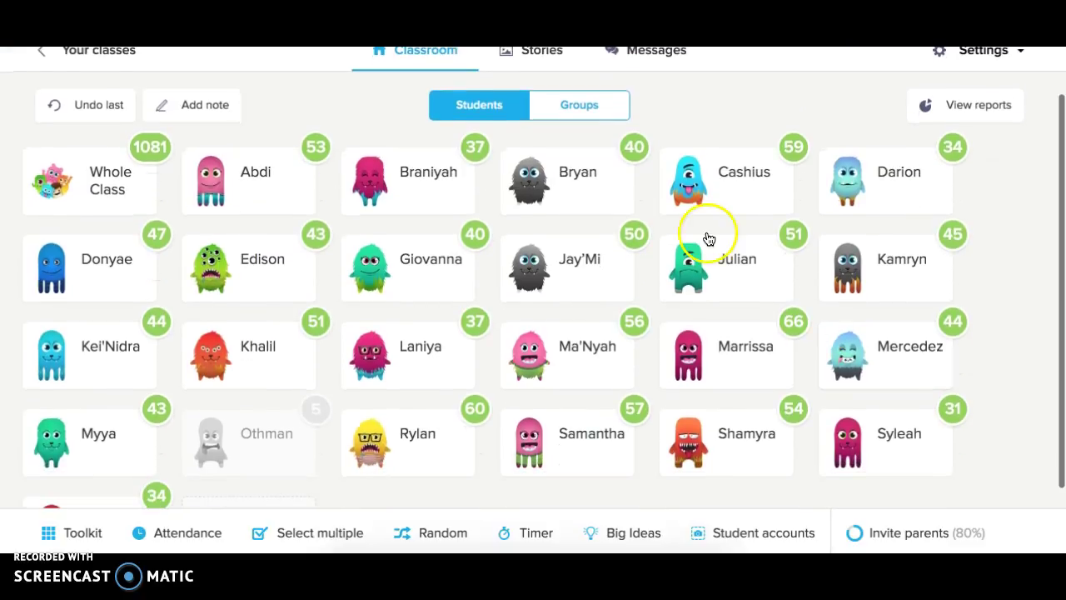
scroll(573, 172, "up", 1)
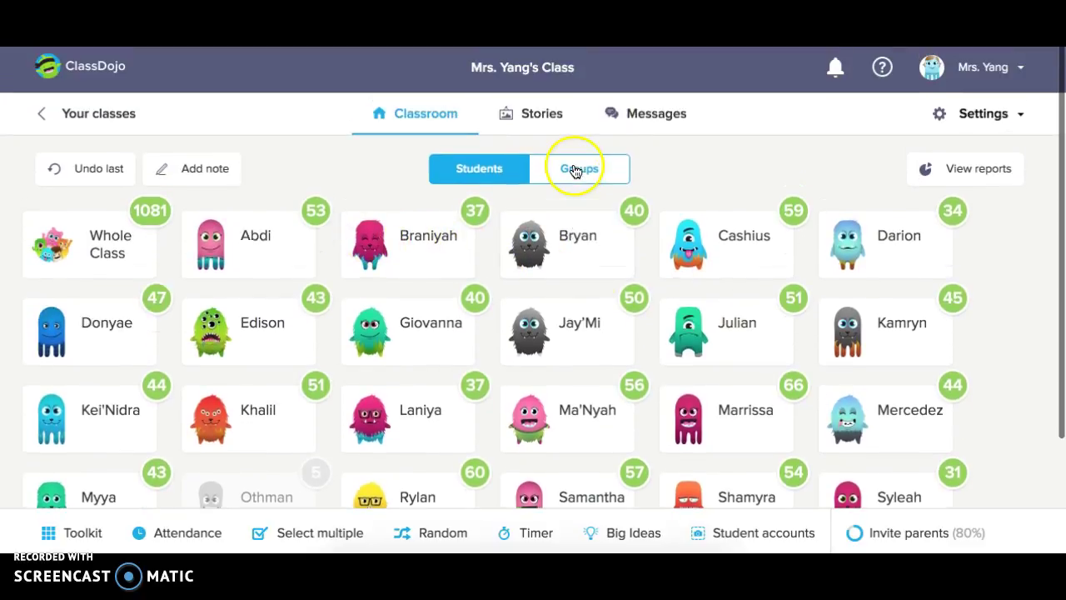
Open the Class Story and browse through the teachers' posts, examining their photos, videos, captions, likes and views
left_click(518, 120)
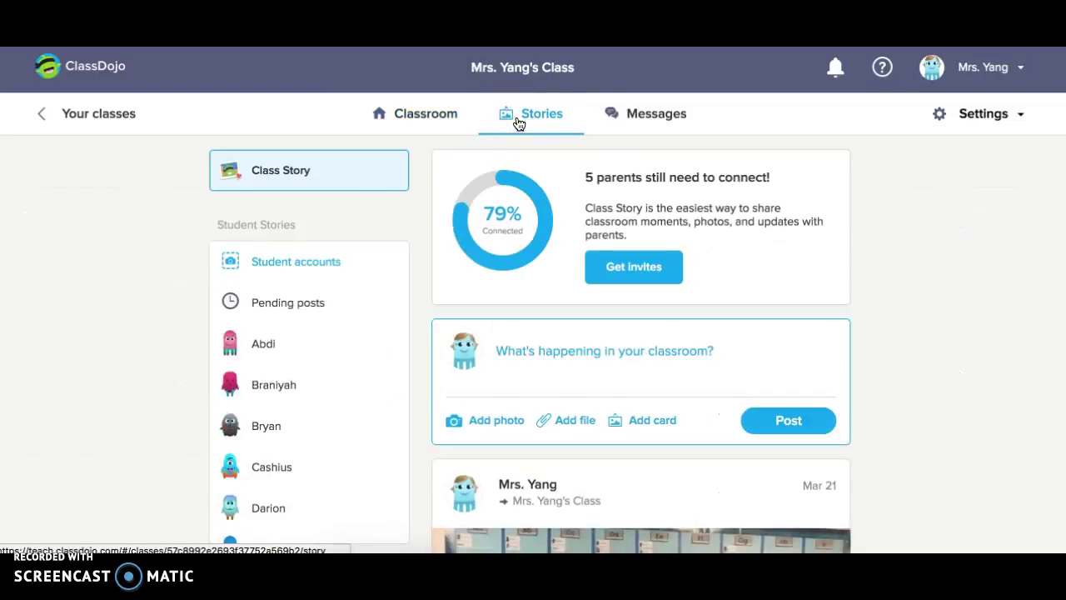
scroll(425, 354, "down", 2)
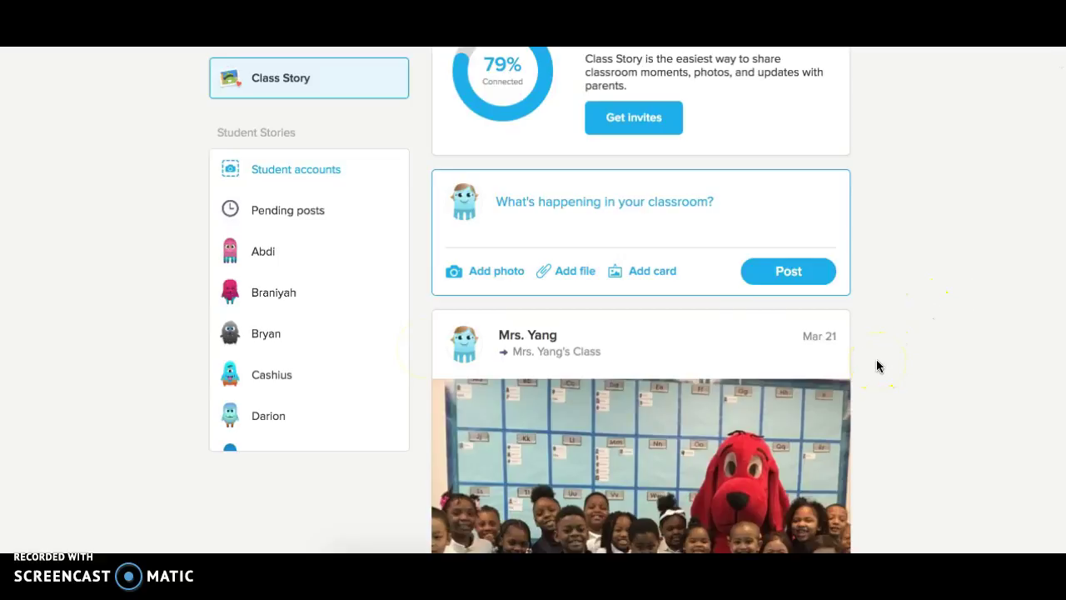
scroll(876, 361, "down", 1)
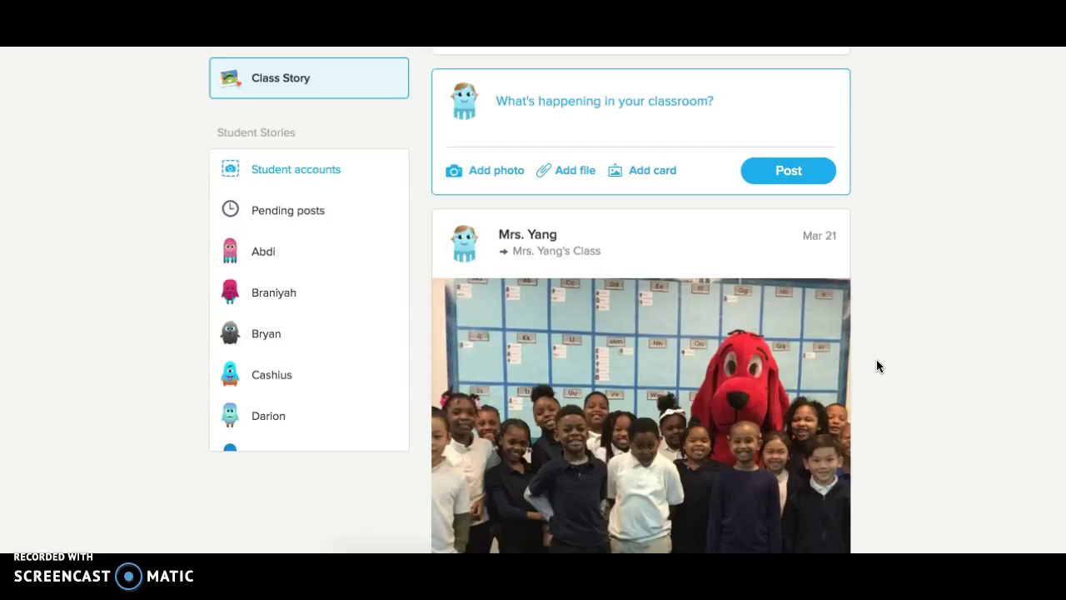
scroll(877, 365, "down", 3)
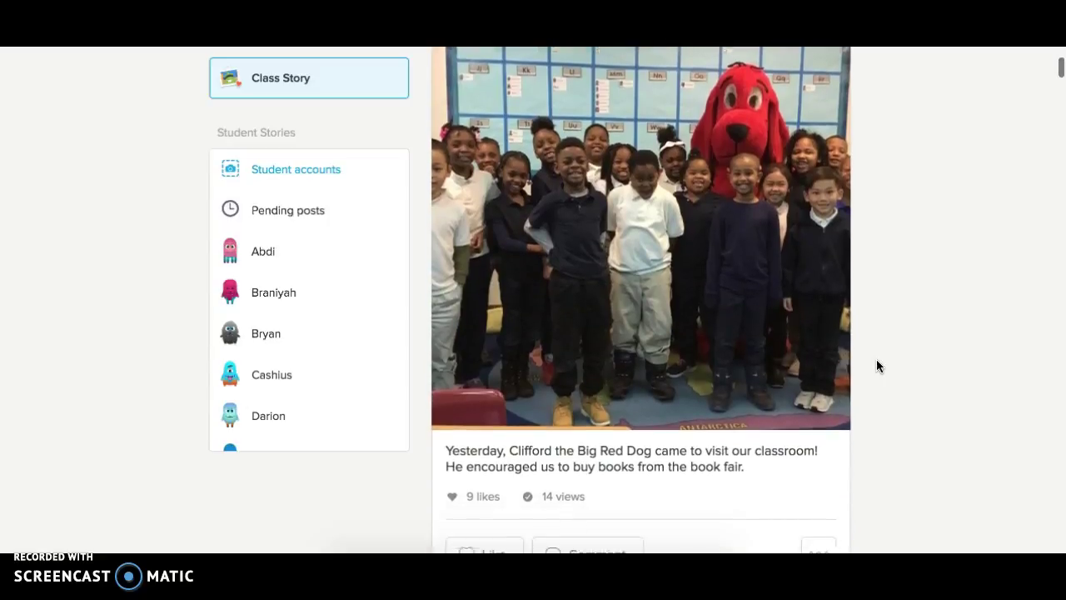
scroll(876, 365, "down", 1)
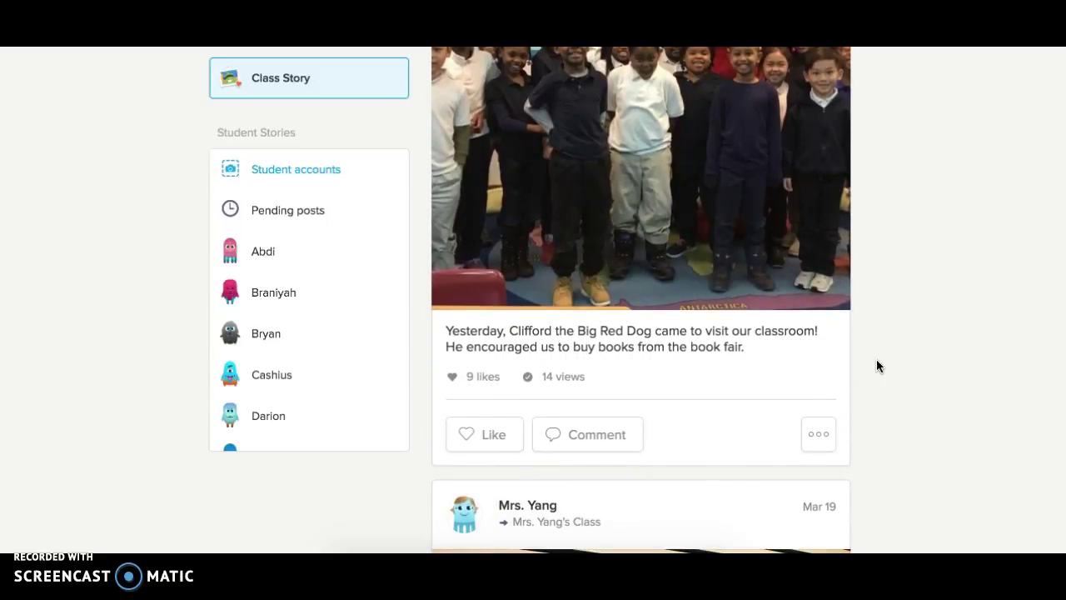
scroll(876, 364, "up", 2)
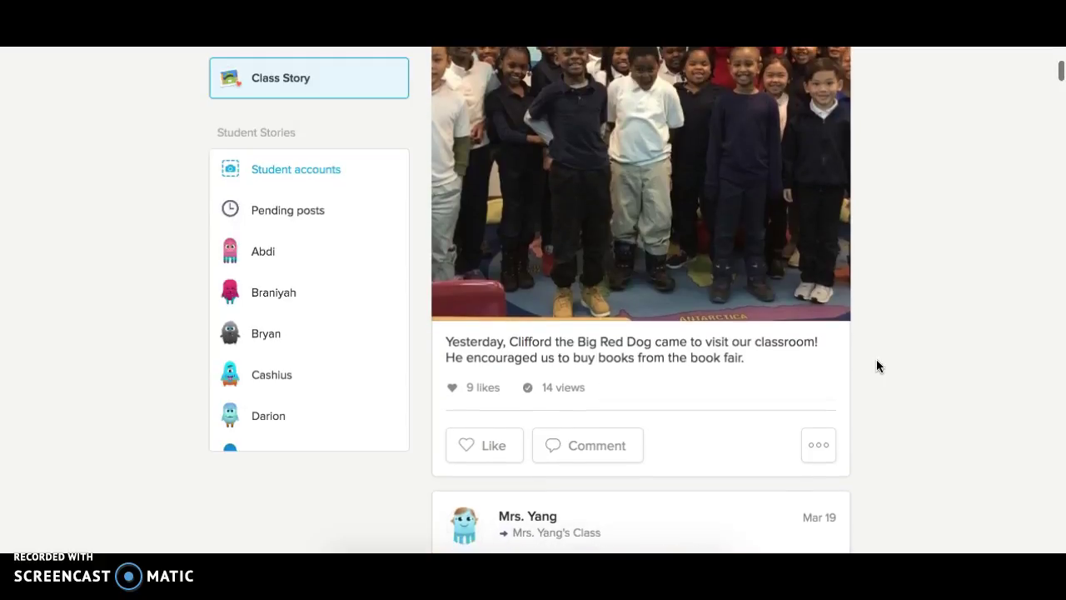
scroll(876, 365, "down", 4)
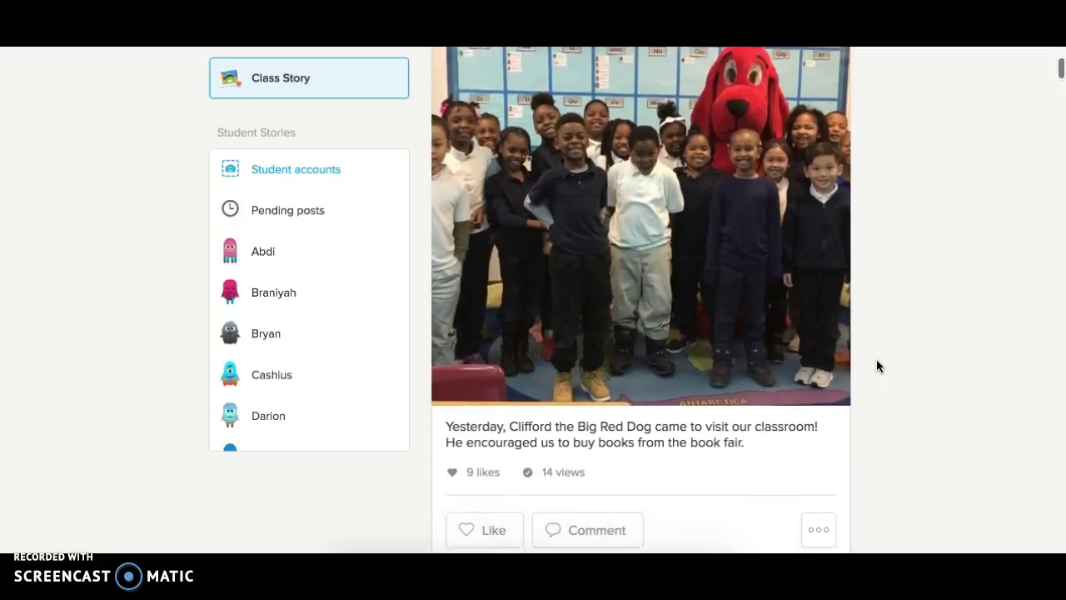
scroll(877, 365, "down", 5)
scroll(876, 365, "up", 1)
scroll(876, 364, "down", 8)
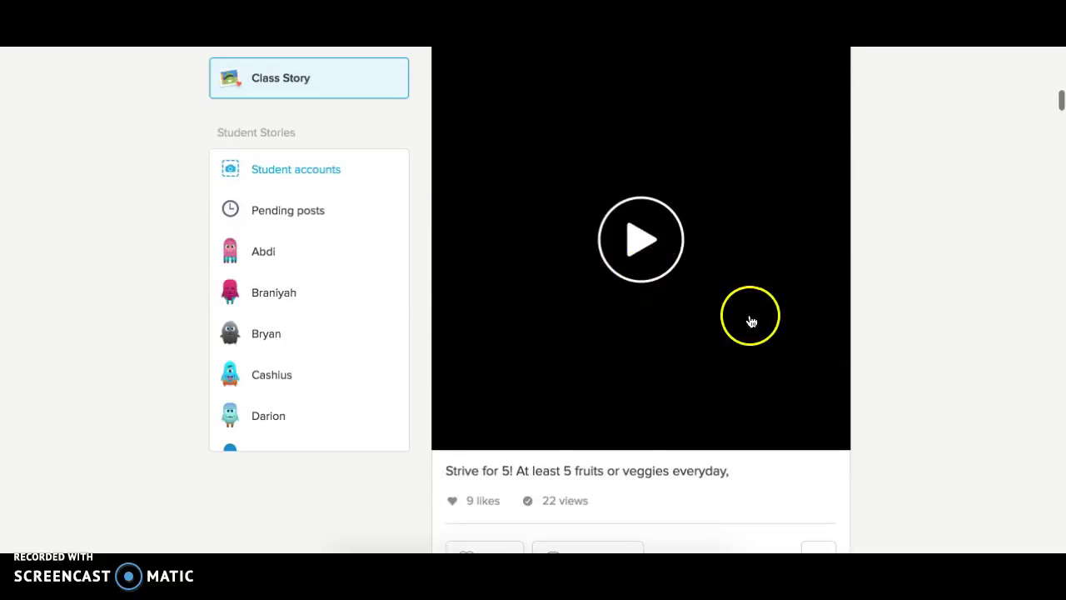
scroll(884, 360, "down", 5)
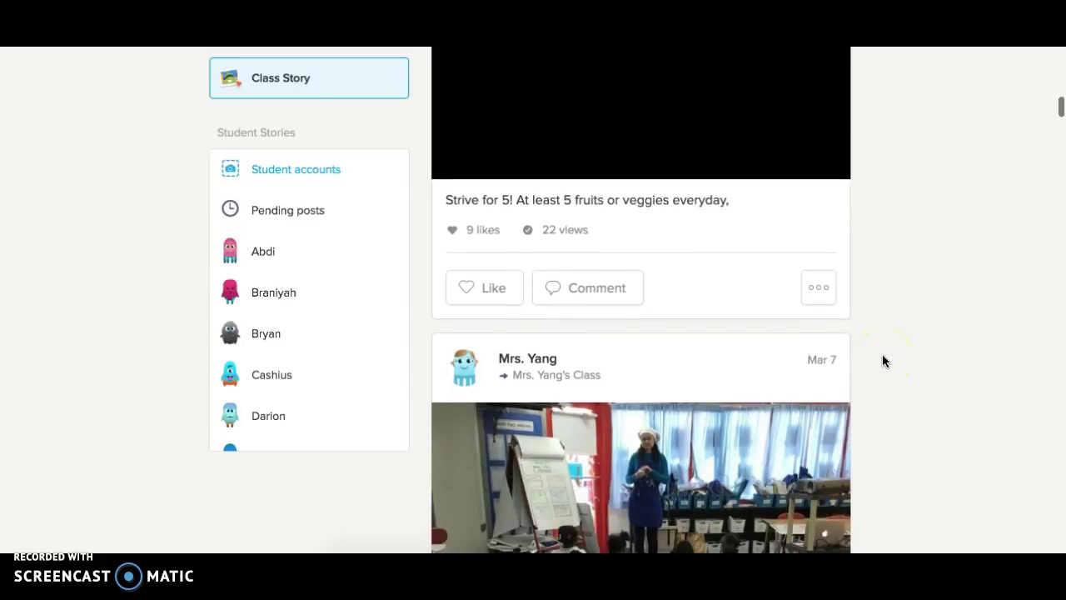
scroll(884, 360, "down", 2)
scroll(884, 359, "down", 8)
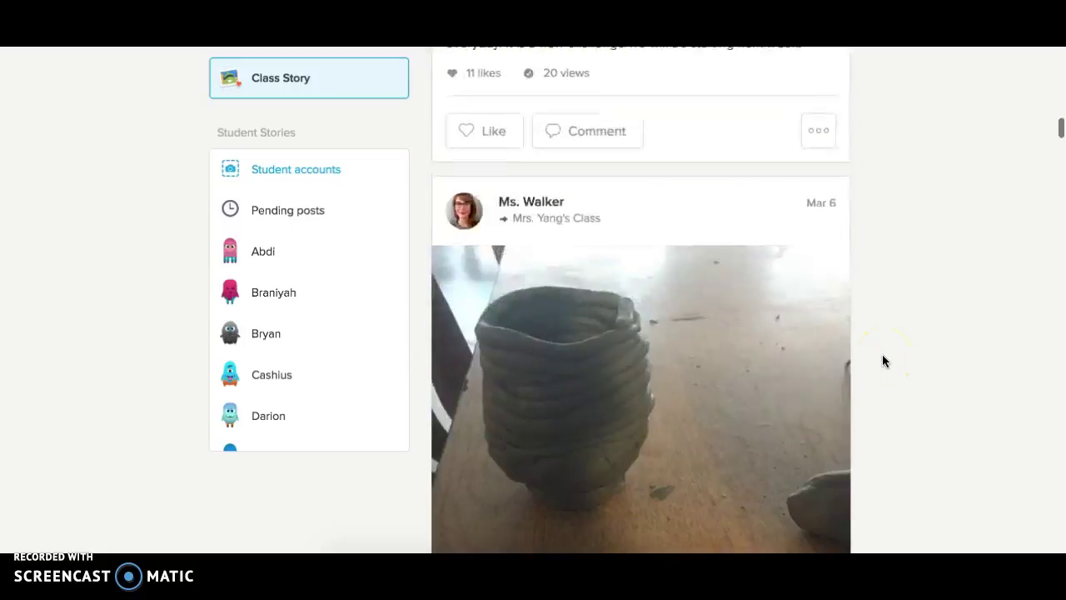
scroll(884, 360, "down", 8)
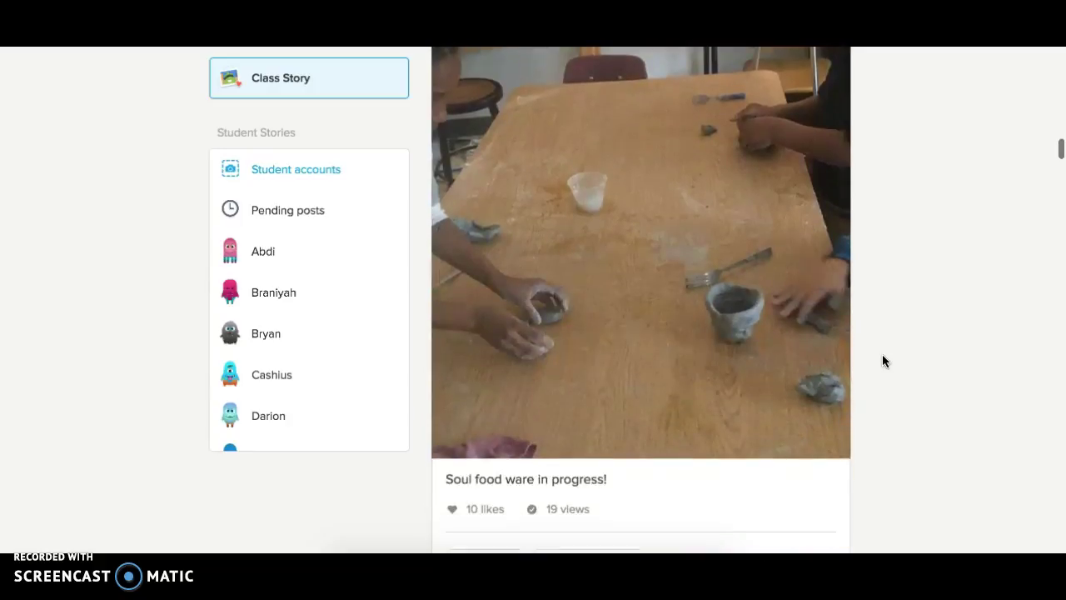
scroll(883, 360, "down", 6)
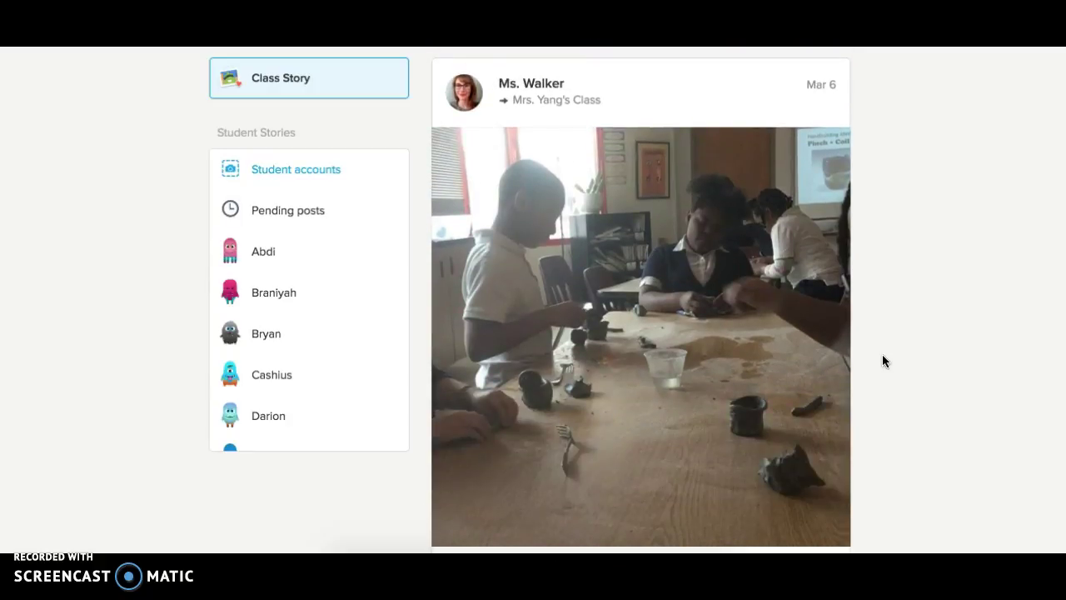
Browse the student list beside the Class Story and open the story of the student with the dark blue avatar
scroll(882, 354, "down", 5)
left_click(547, 201)
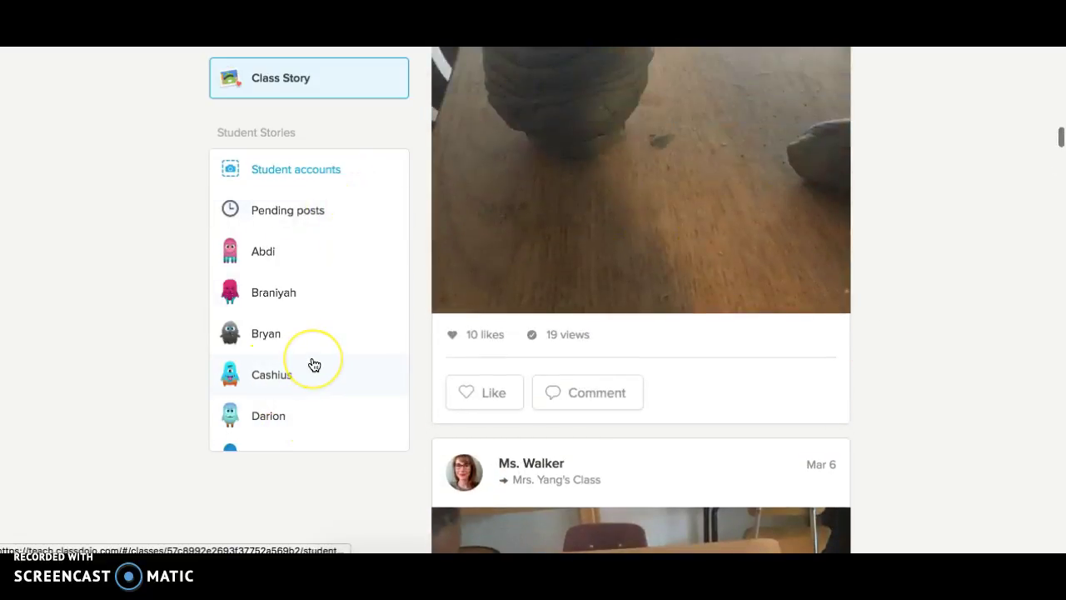
scroll(314, 365, "down", 3)
scroll(314, 365, "down", 4)
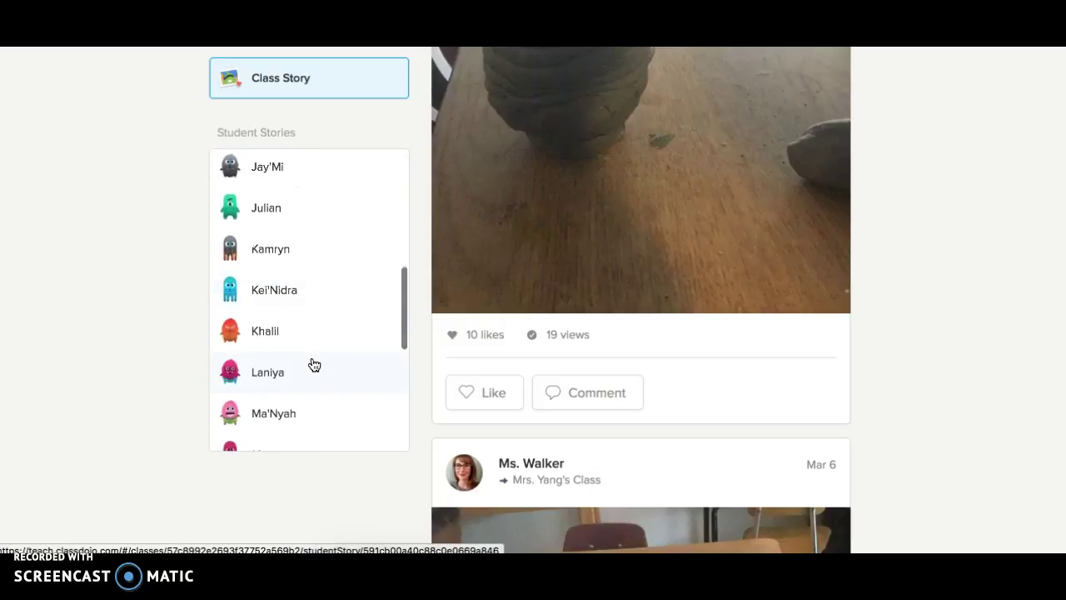
scroll(314, 365, "up", 5)
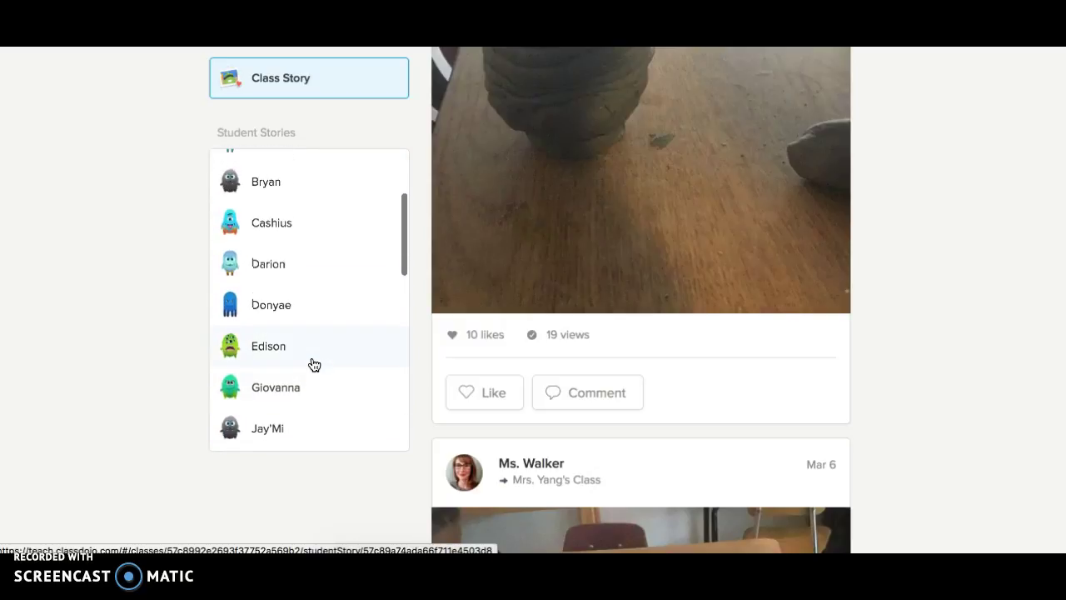
left_click(293, 305)
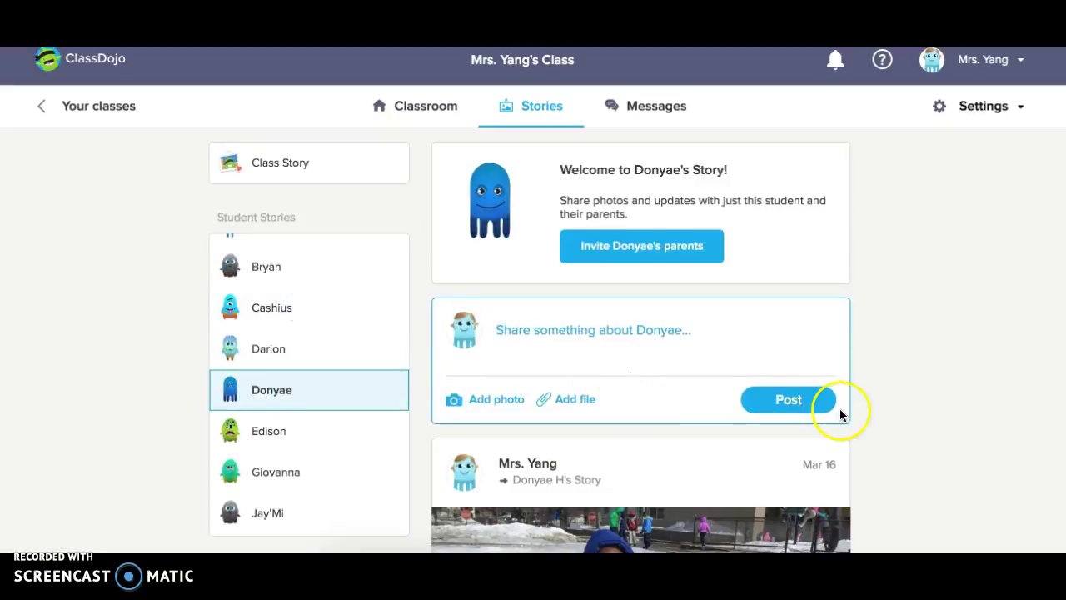
Look through the posts in this student's story, examining the photos, captions, schoolwork and share box
scroll(902, 398, "down", 4)
scroll(903, 400, "down", 1)
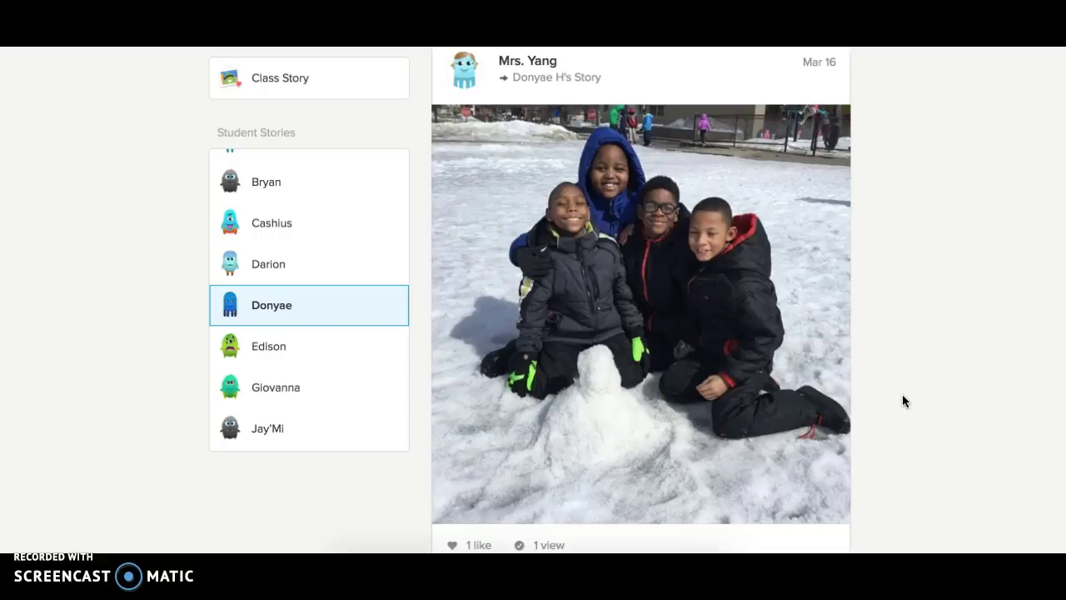
scroll(902, 396, "down", 6)
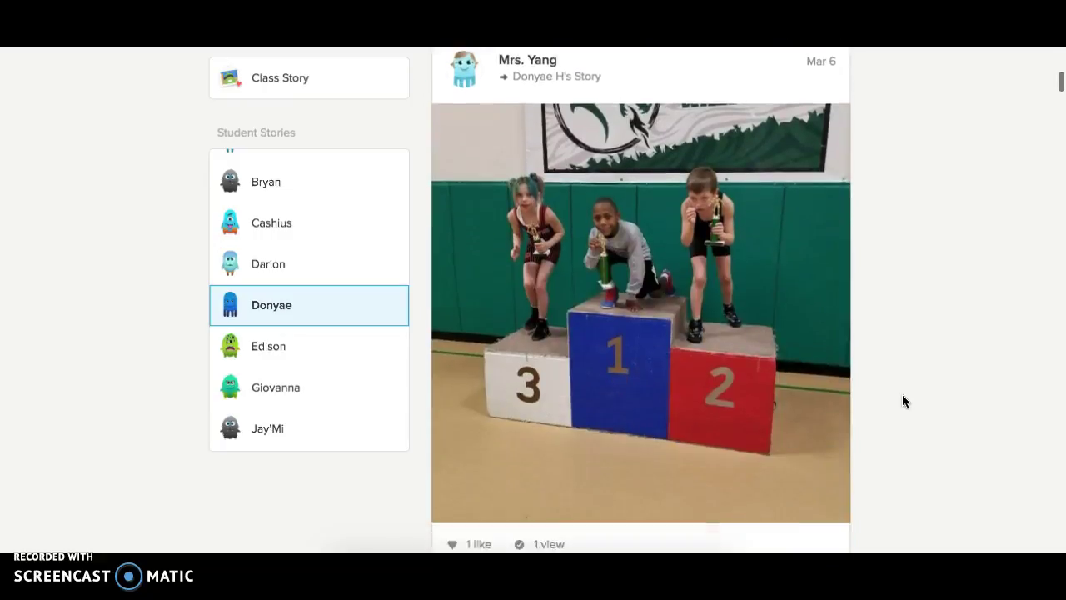
scroll(903, 396, "down", 8)
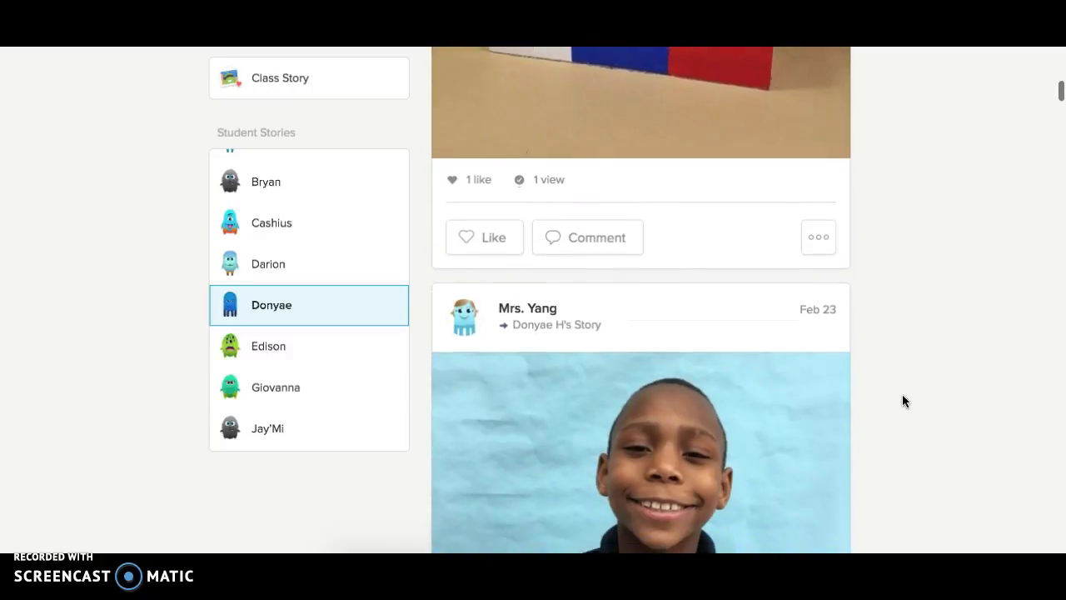
scroll(902, 401, "down", 1)
scroll(903, 401, "up", 4)
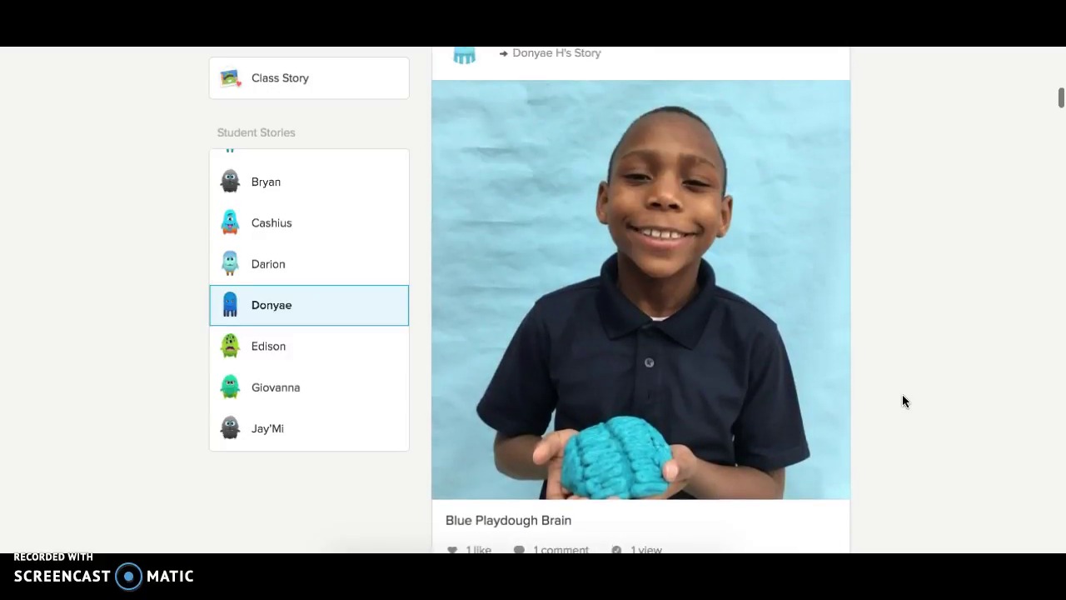
scroll(903, 402, "down", 10)
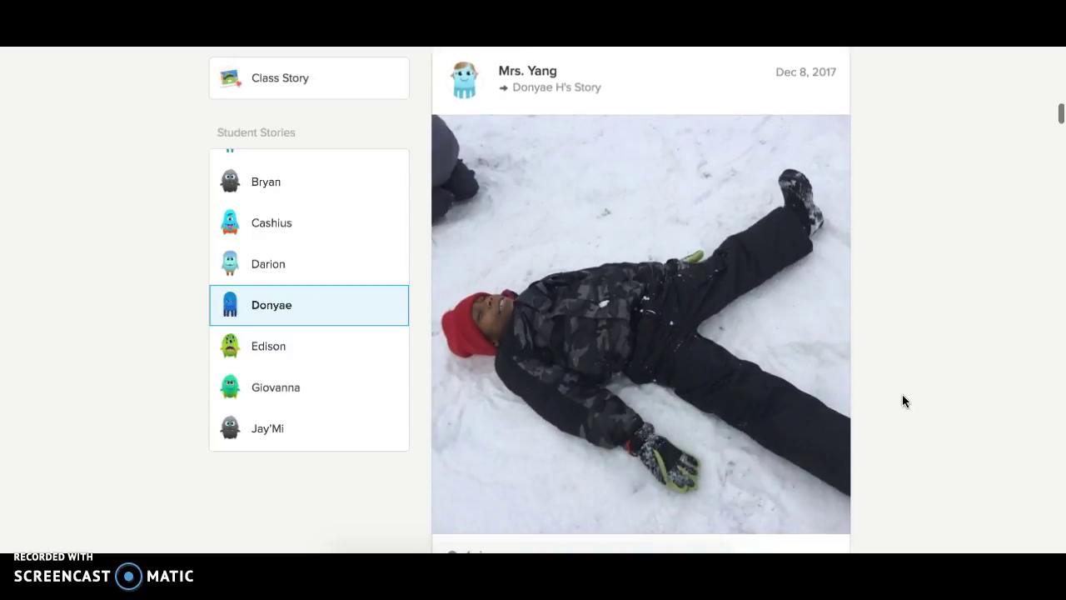
scroll(902, 401, "down", 5)
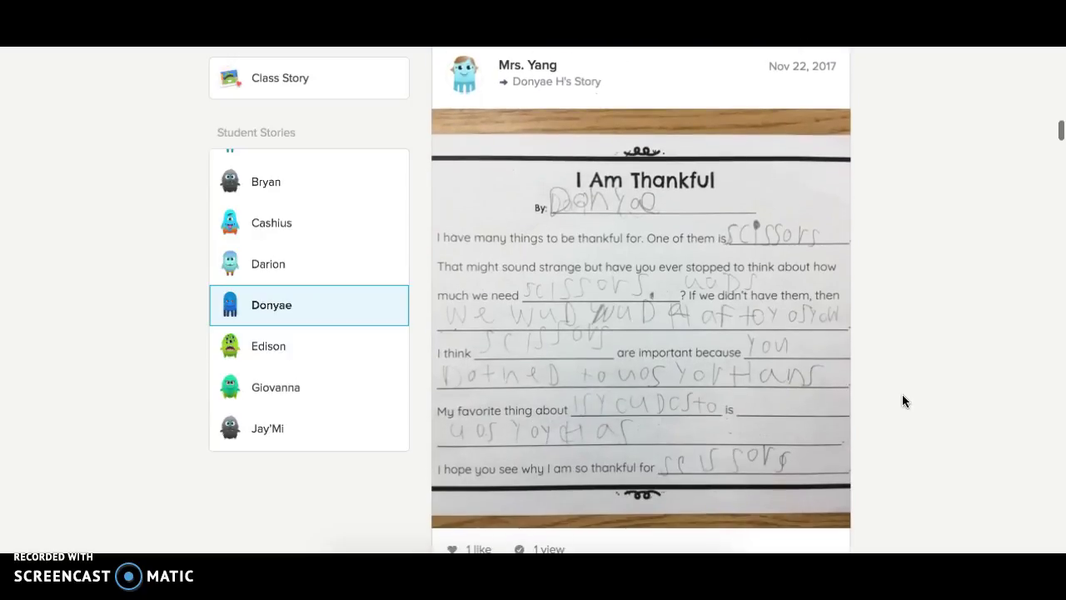
scroll(902, 400, "down", 1)
scroll(902, 400, "up", 15)
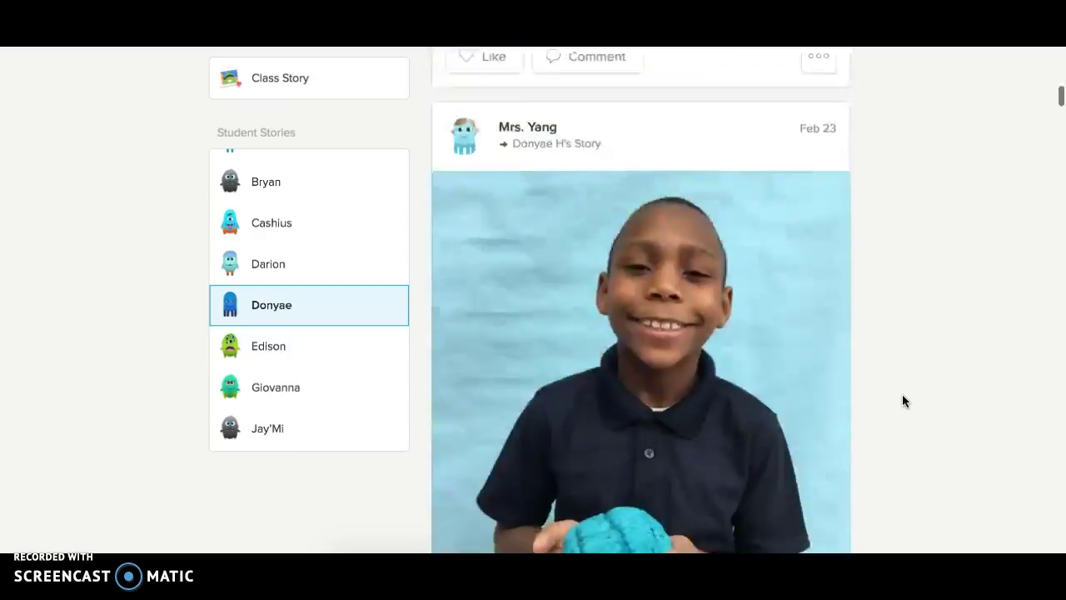
scroll(902, 401, "up", 3)
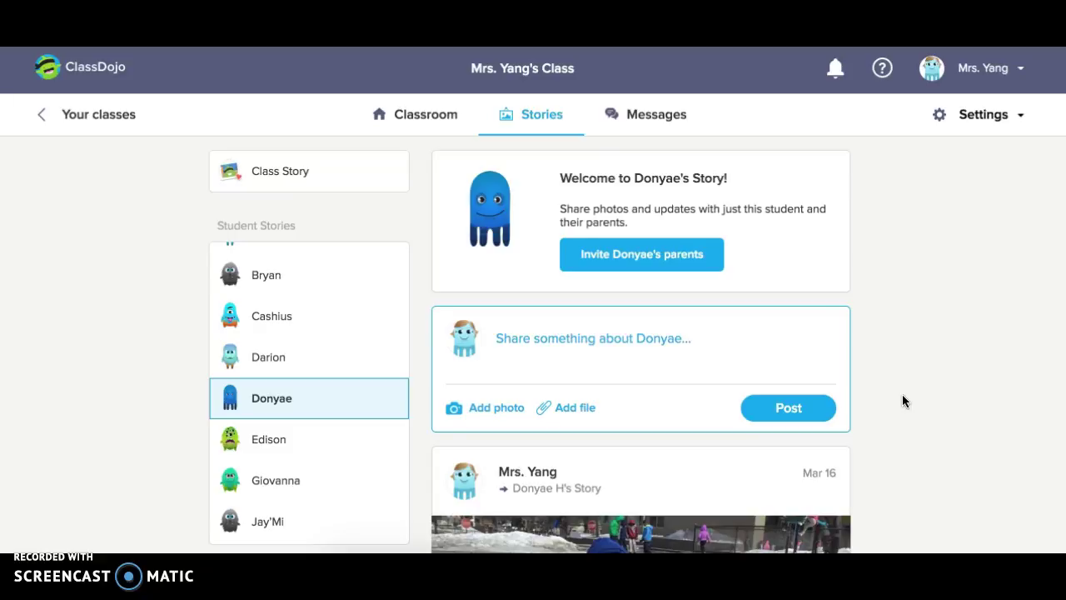
Return to the classroom, open Big Ideas and check out the Mojo gets mindful collection
left_click(426, 115)
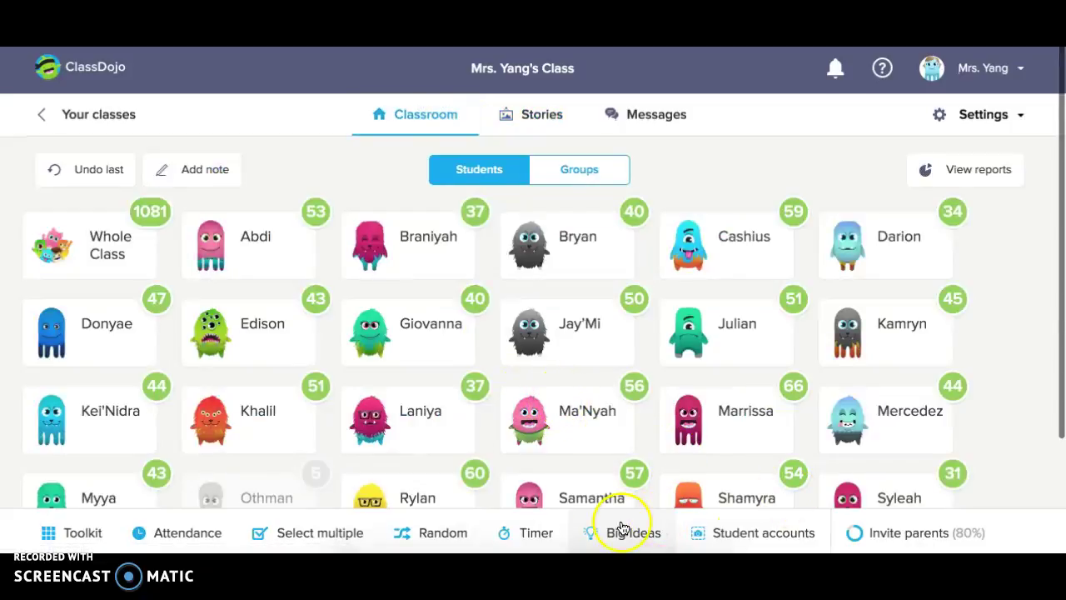
left_click(618, 533)
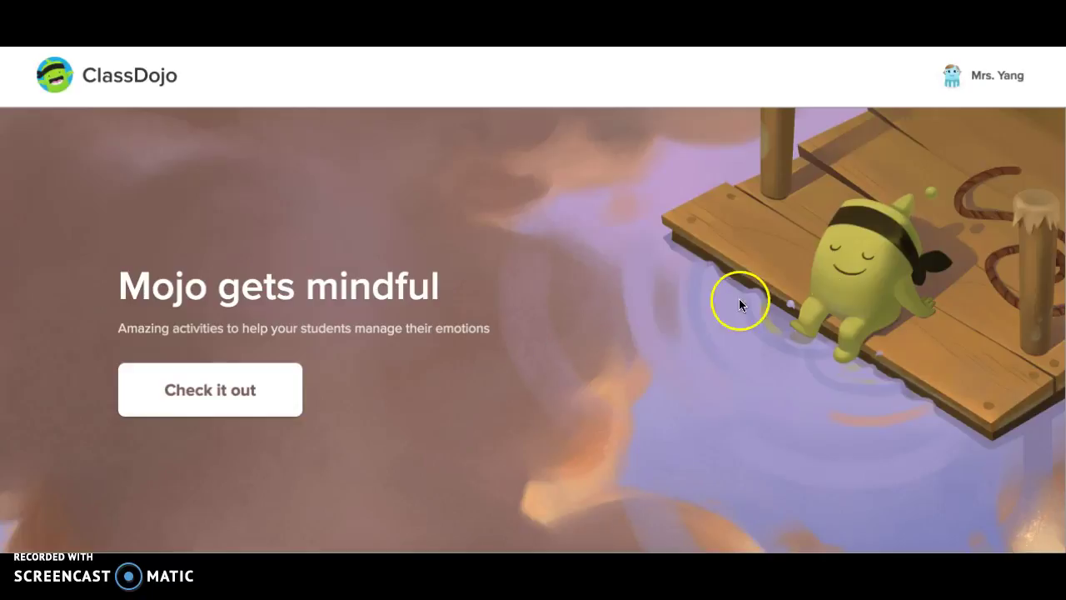
left_click(266, 397)
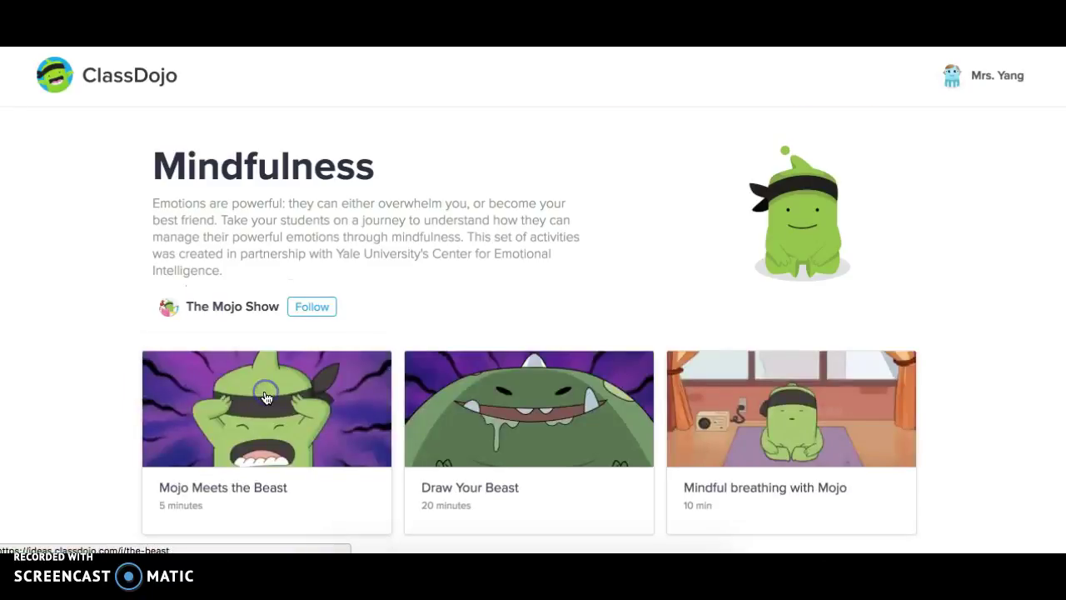
Look through the Mindfulness activities and close the S4, E3: Mindful Movements dialog over the classroom
scroll(627, 430, "down", 1)
scroll(627, 431, "down", 5)
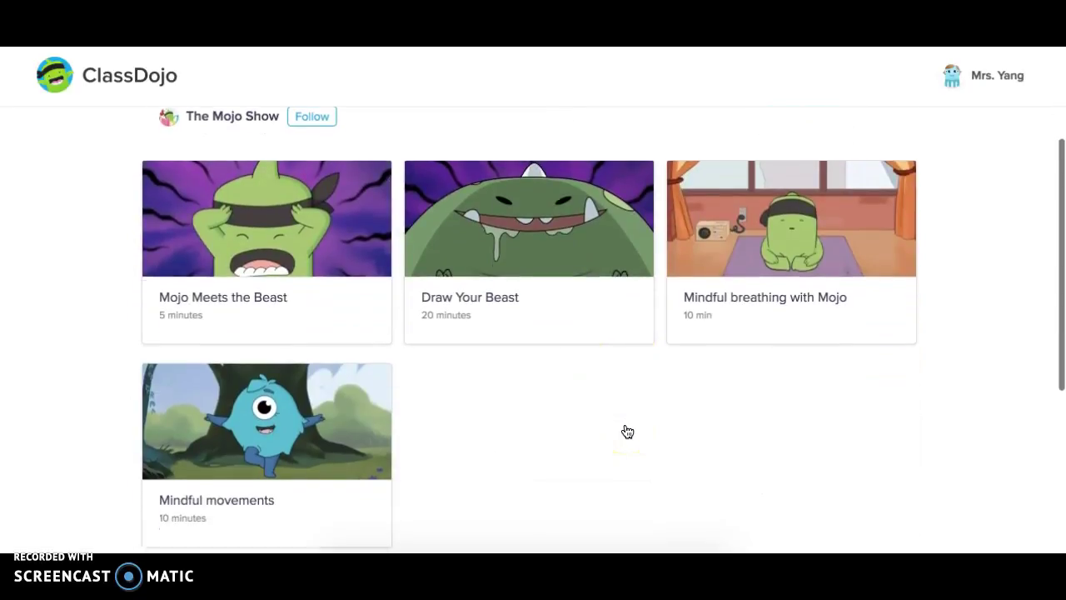
scroll(627, 432, "down", 3)
scroll(627, 432, "up", 7)
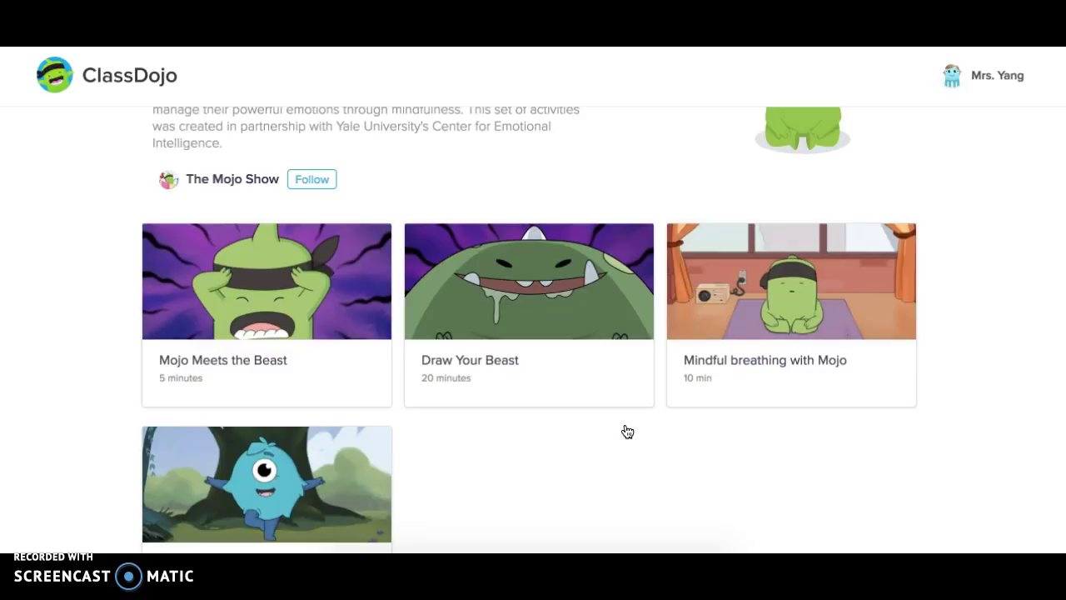
scroll(627, 432, "up", 1)
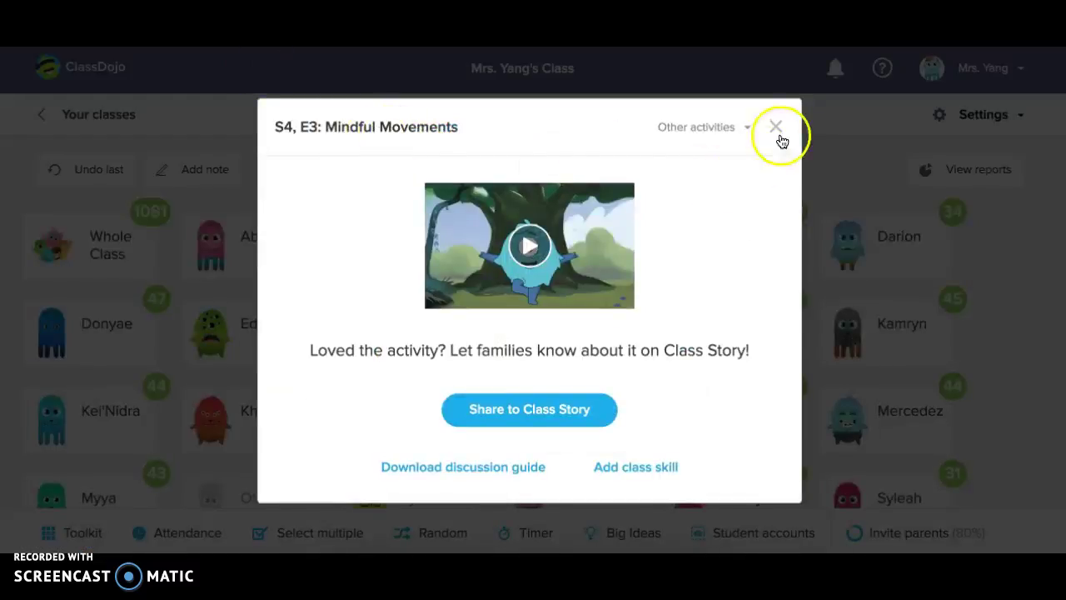
left_click(779, 127)
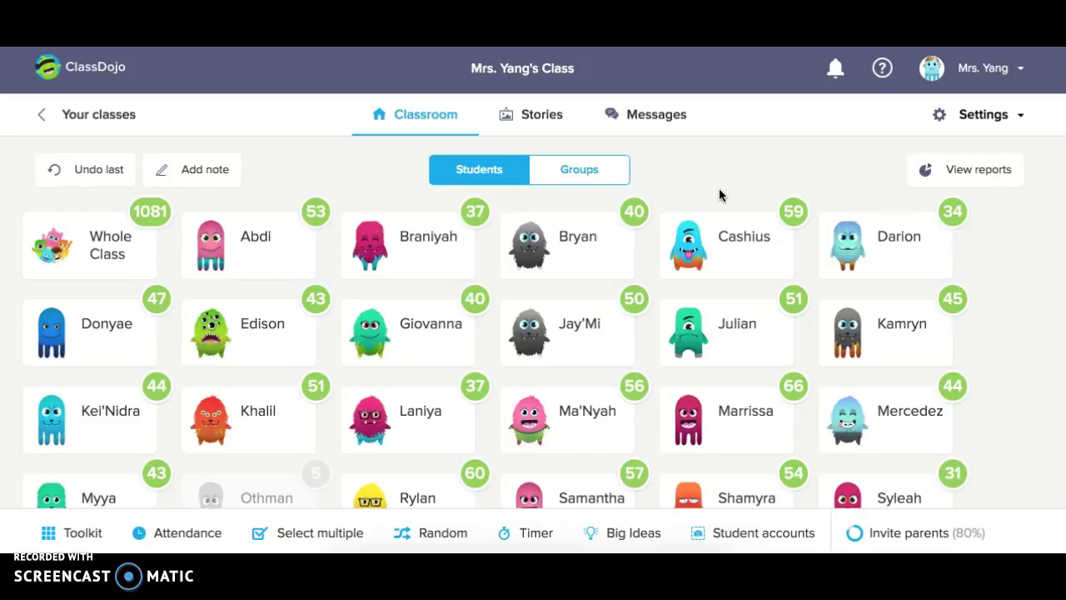
Open the class messages, review the All parents conversation and compare it with the first individual parent's conversation
left_click(628, 119)
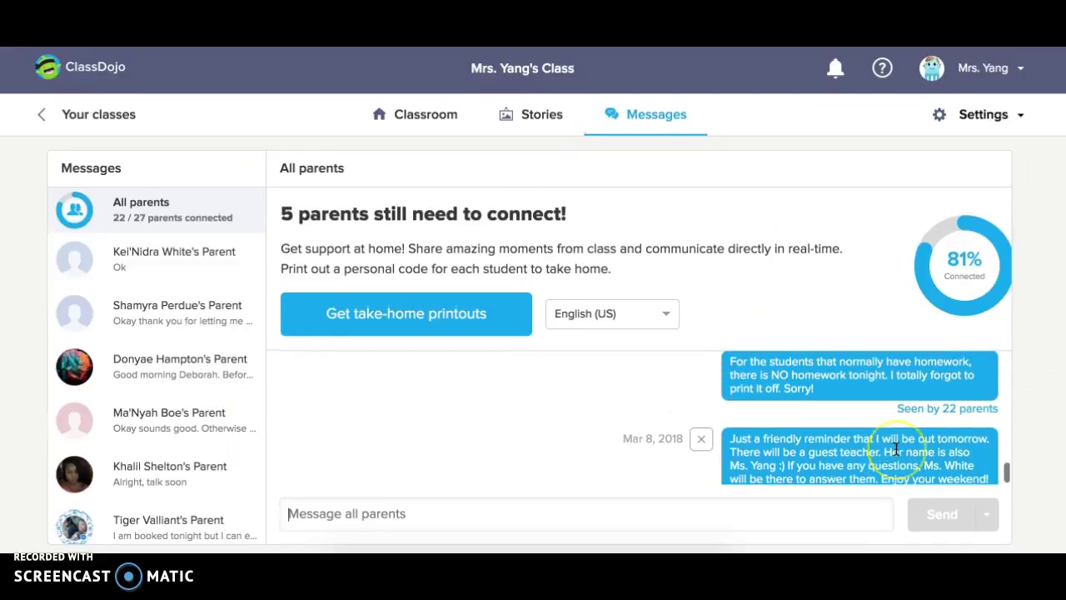
scroll(896, 450, "up", 5)
scroll(896, 450, "down", 6)
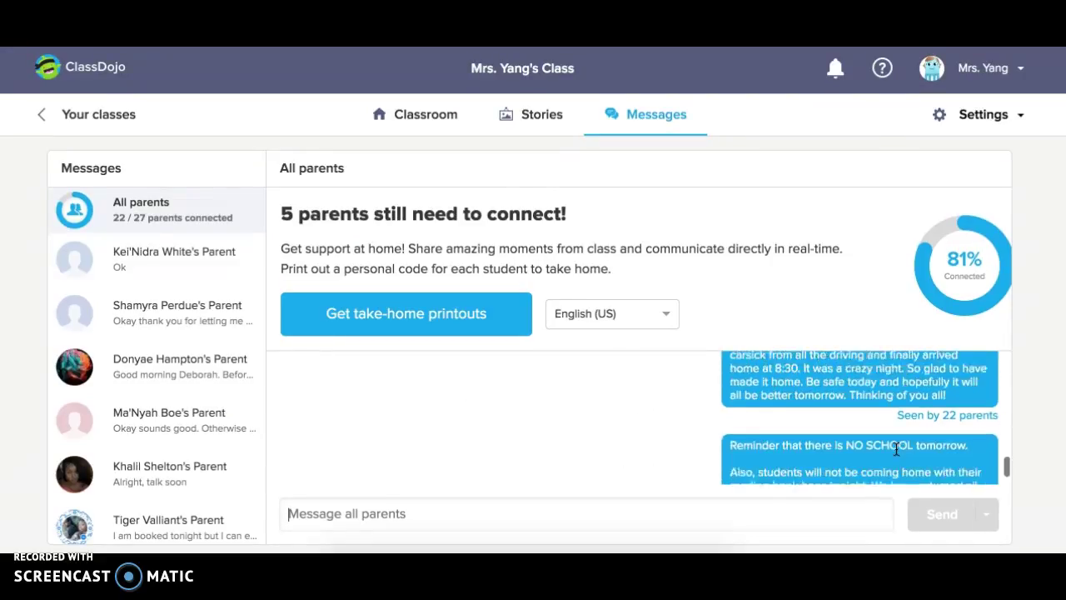
scroll(897, 450, "down", 4)
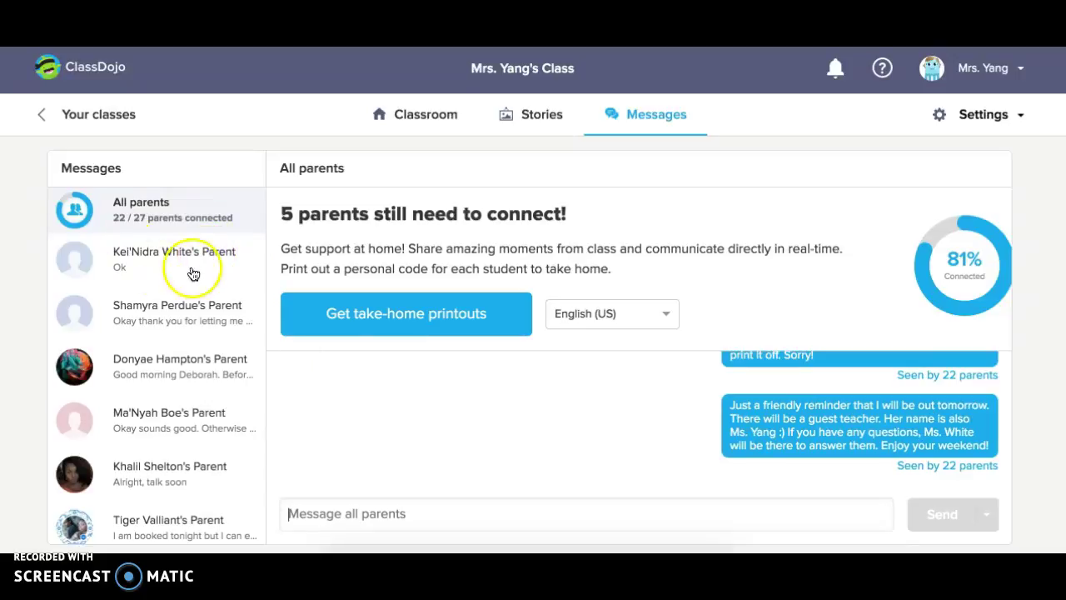
left_click(146, 263)
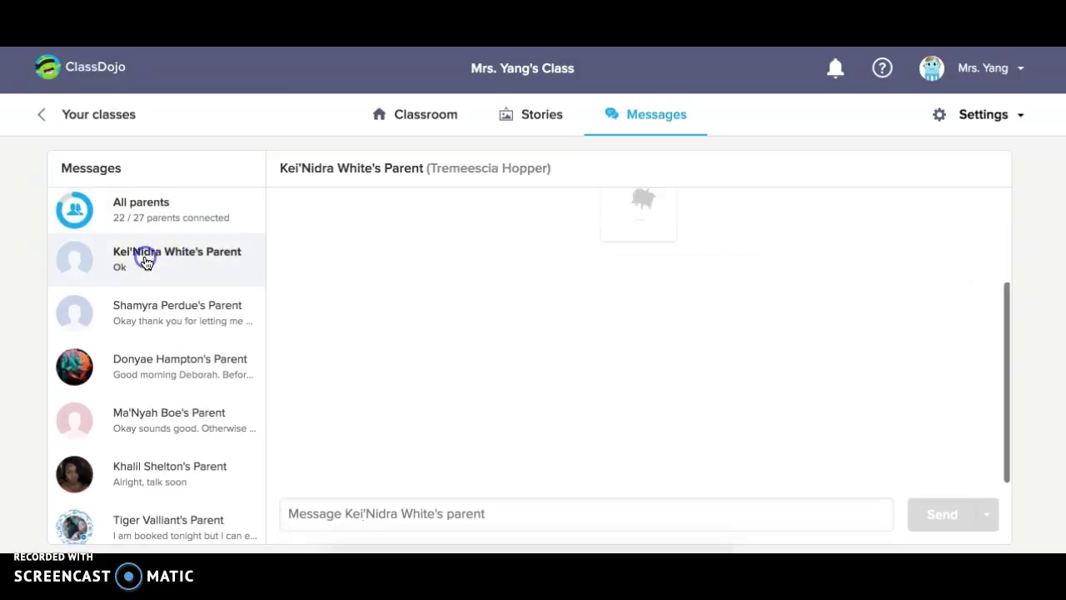
left_click(176, 210)
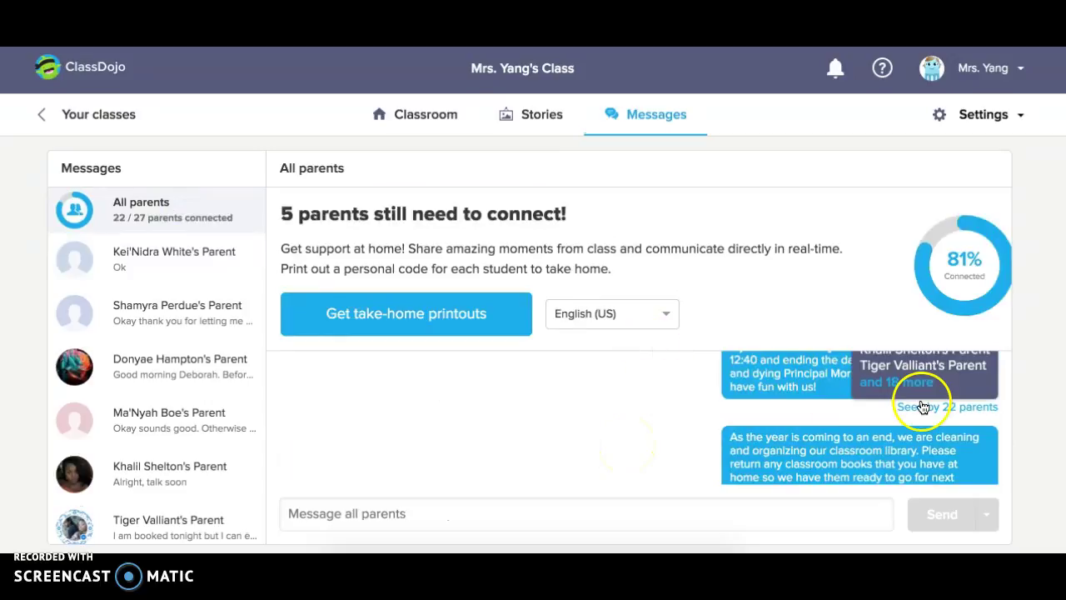
Leave the class for the class overview, open the school's page and examine its Highlights down to the idea-sharing box
left_click(498, 125)
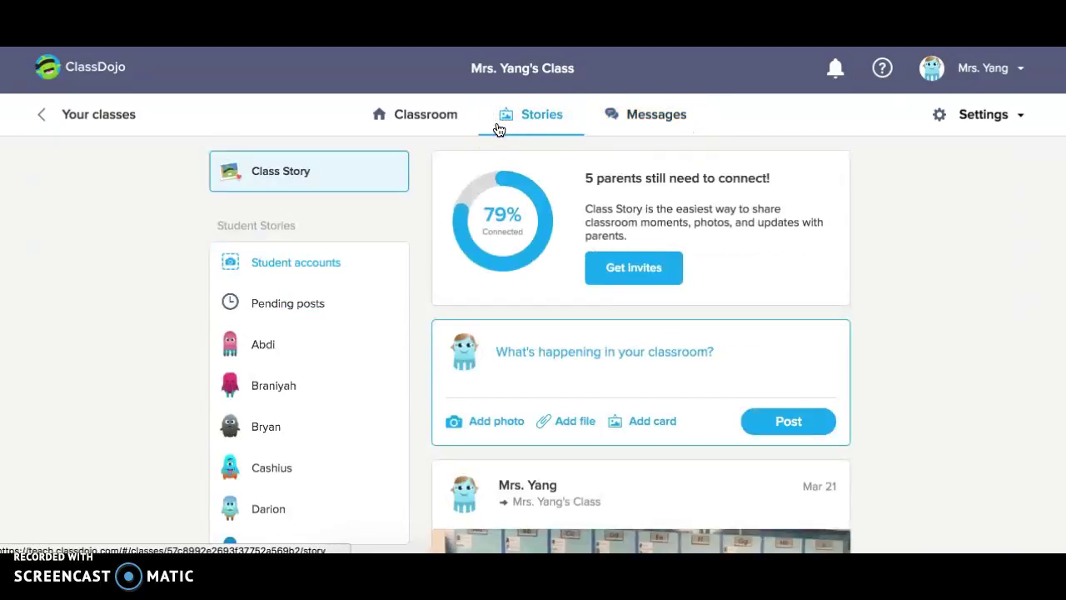
left_click(105, 119)
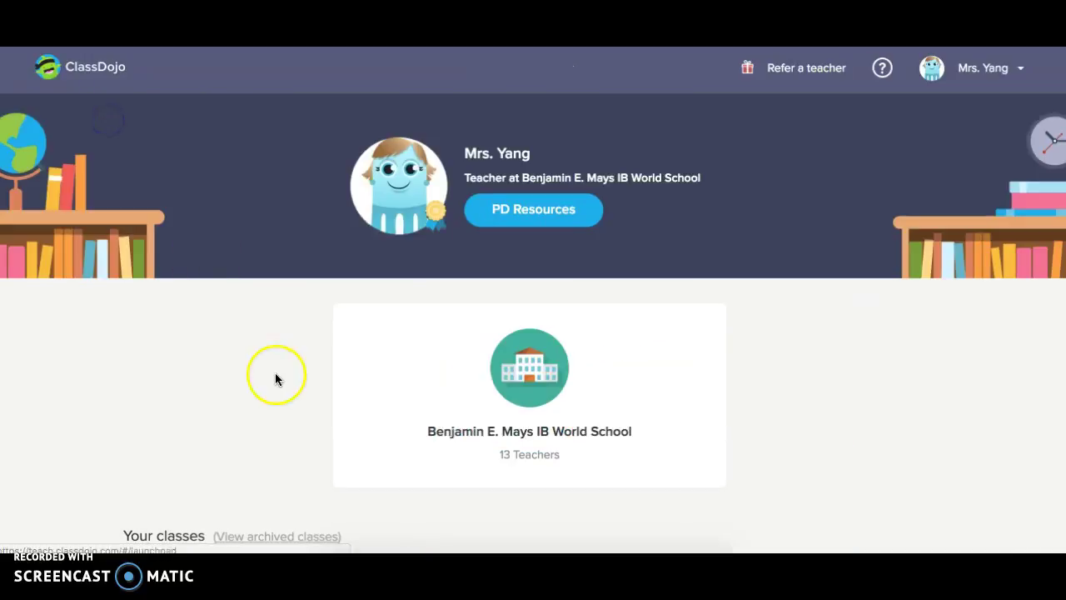
scroll(353, 451, "down", 1)
left_click(602, 331)
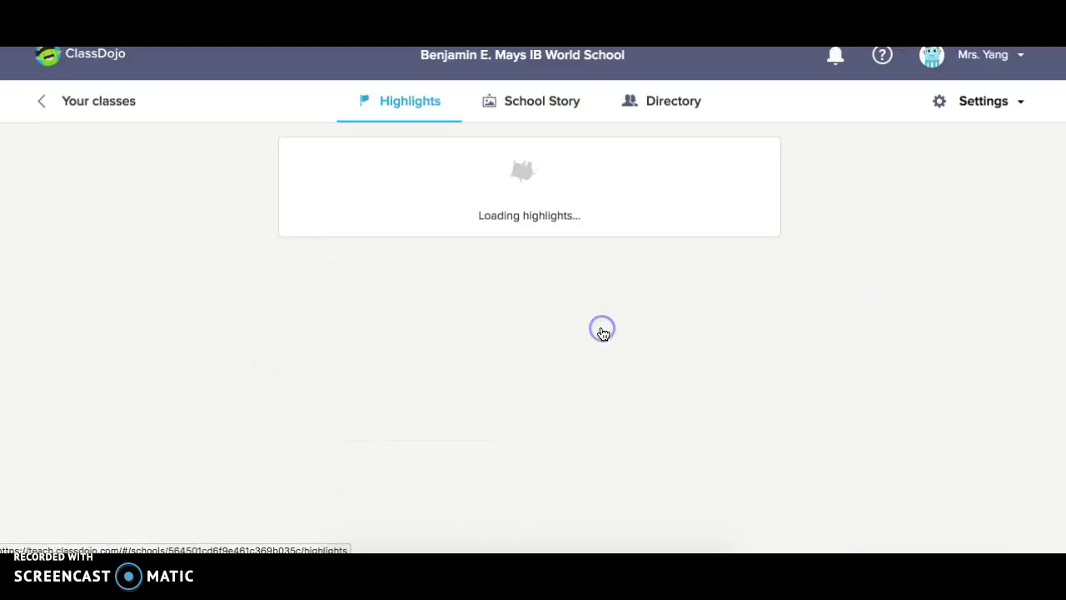
scroll(298, 381, "up", 1)
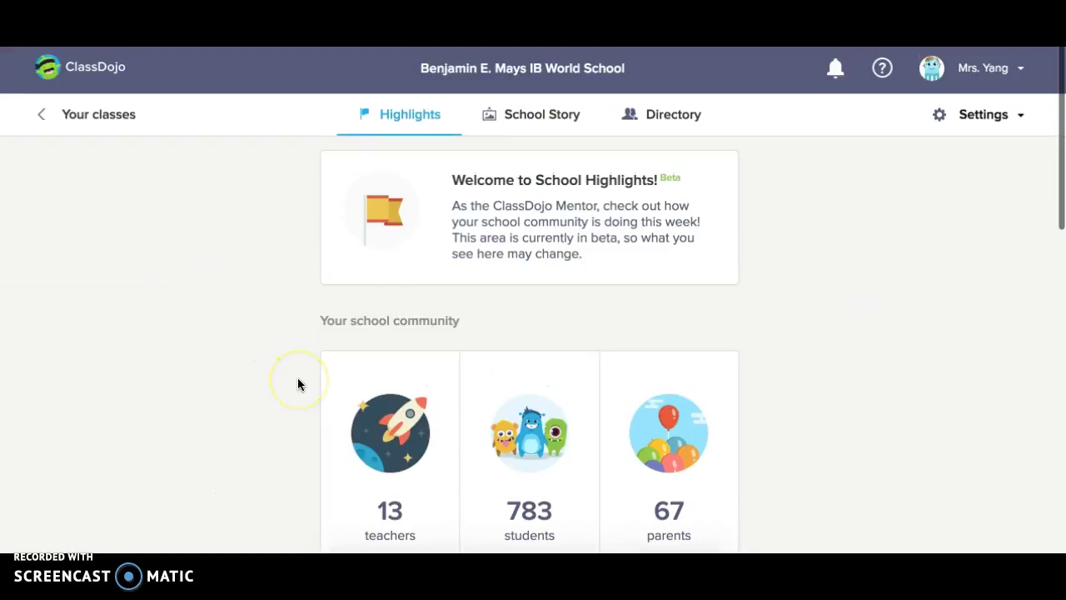
scroll(299, 384, "down", 10)
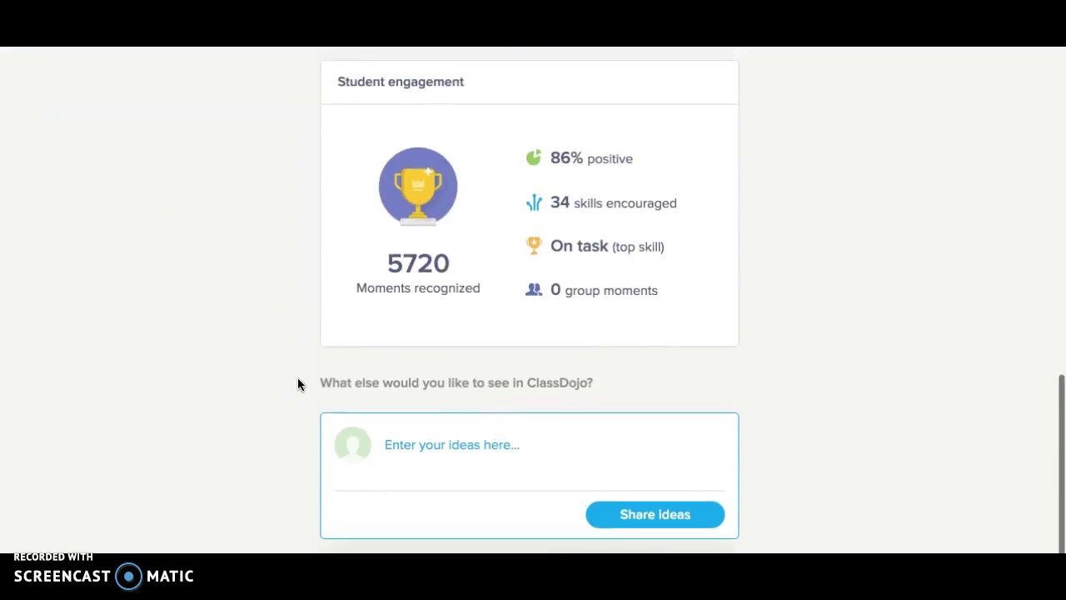
left_click(660, 408)
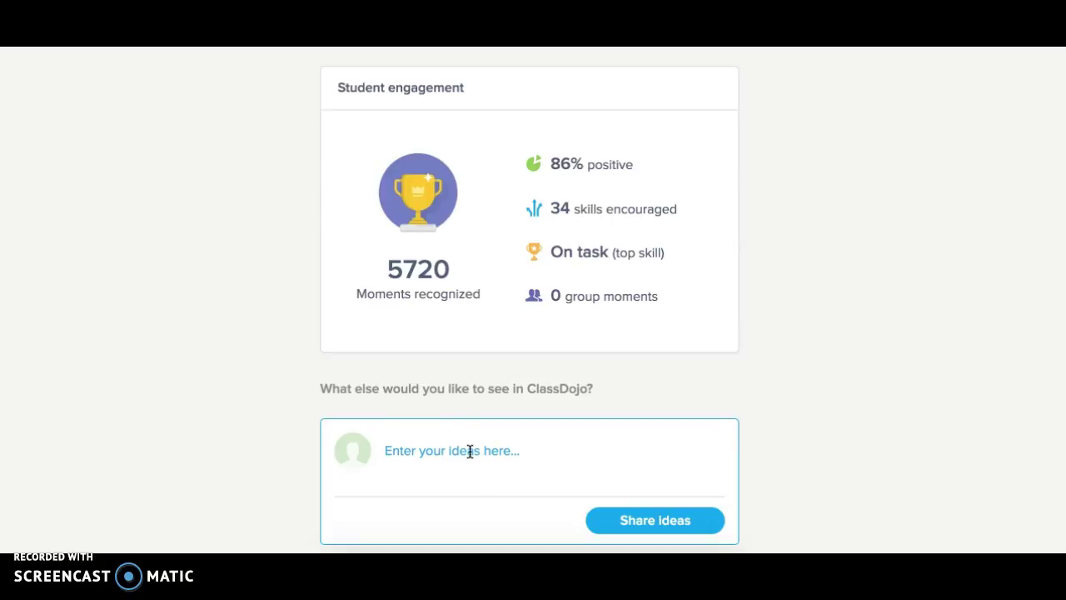
scroll(470, 450, "up", 15)
Return to the class overview and reopen the shared class with 24 students in its classroom view
left_click(115, 116)
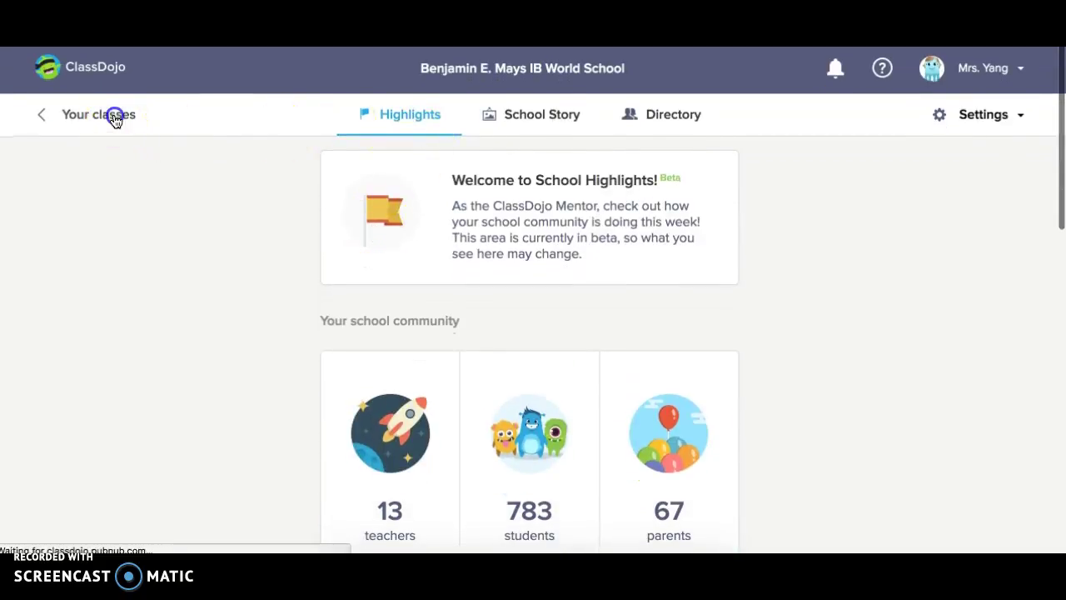
scroll(492, 409, "down", 4)
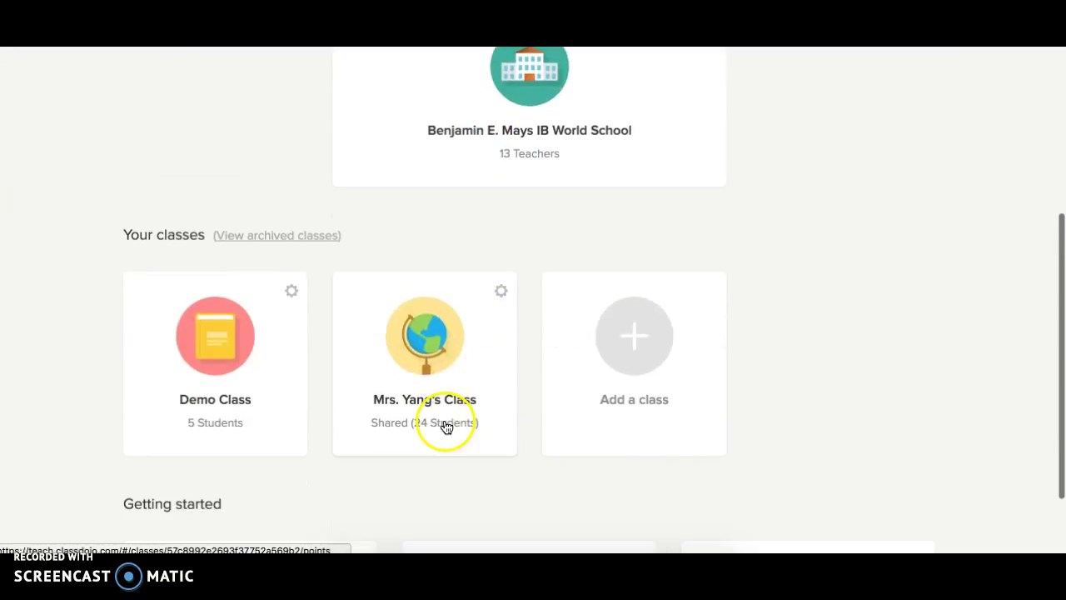
left_click(445, 426)
scroll(989, 444, "up", 2)
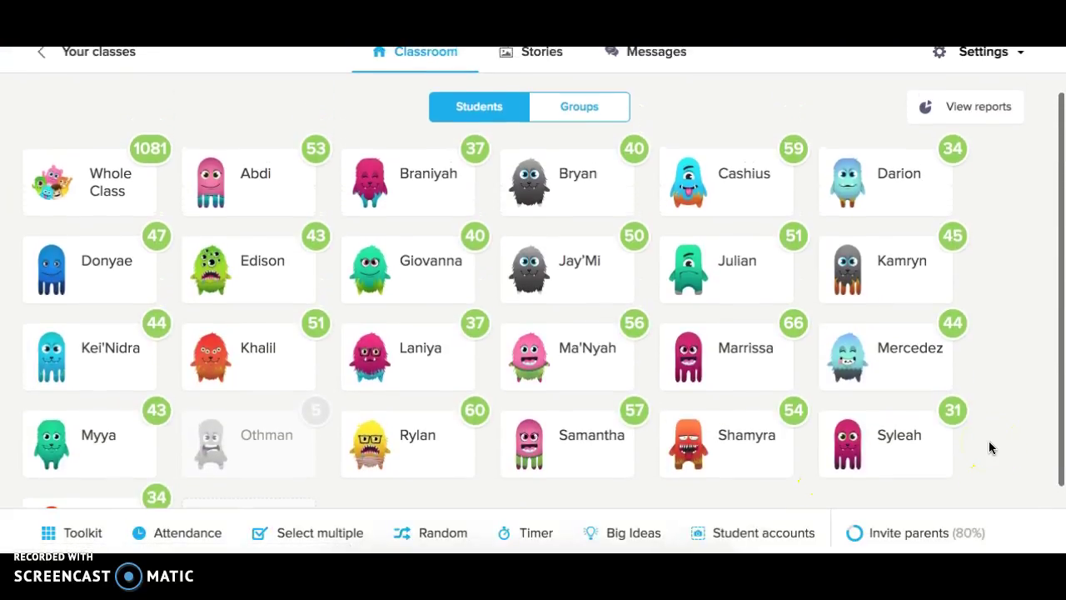
scroll(989, 448, "up", 1)
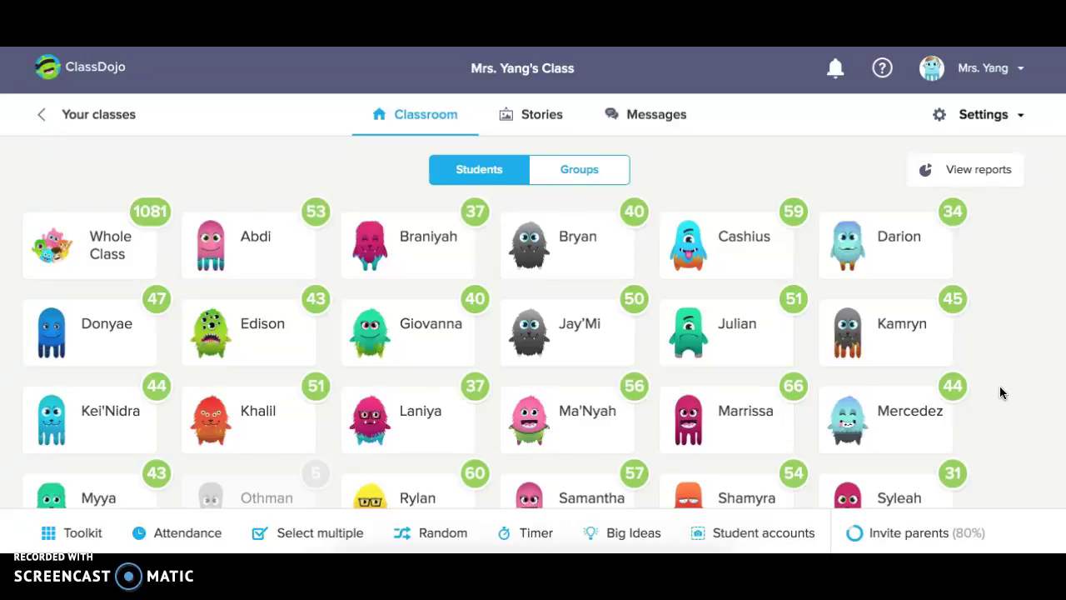
left_click(858, 164)
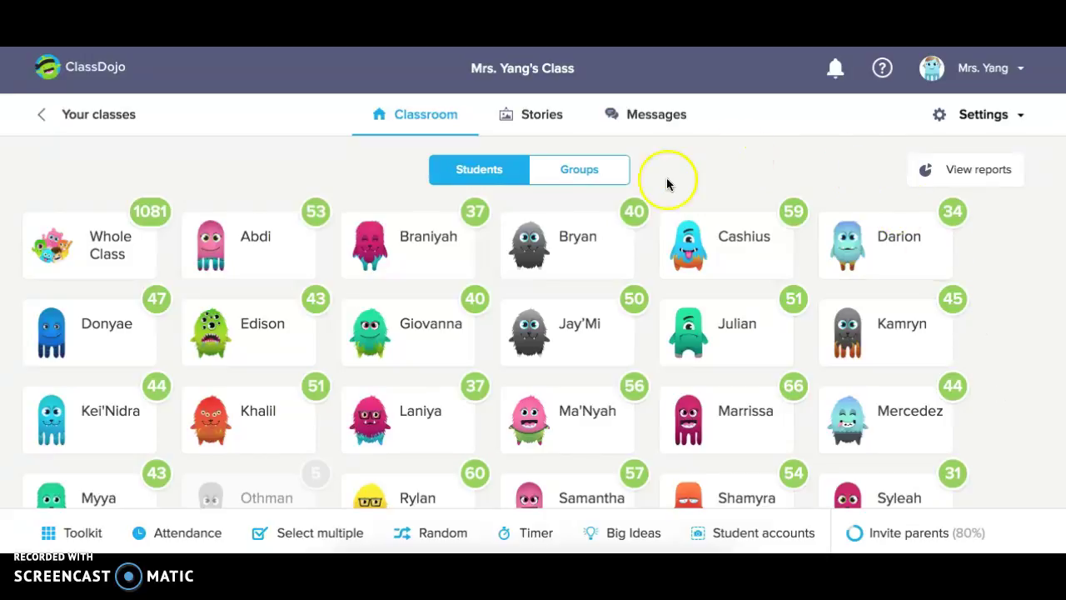